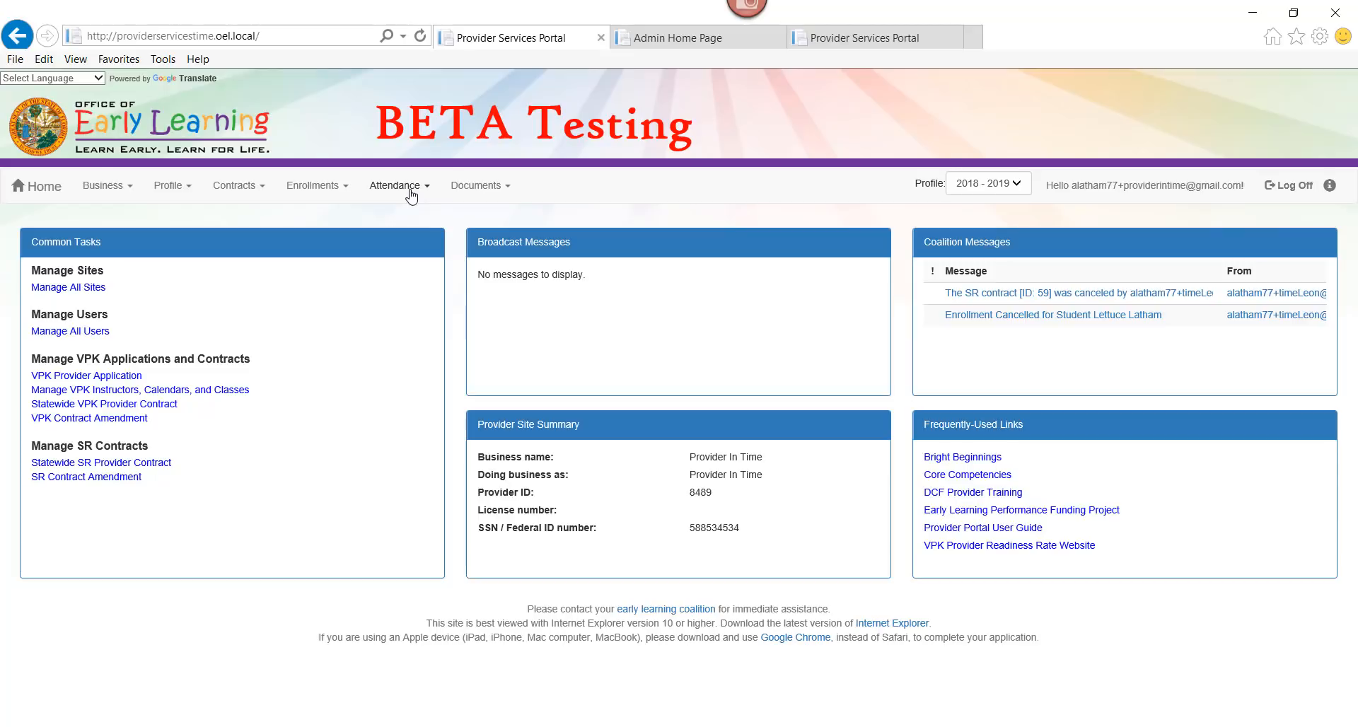
Open Manage VPK Attendance from the Attendance menu to reach the AF17 May 2018 roster
{"action": "mouse_move", "coordinate": [509, 217]}
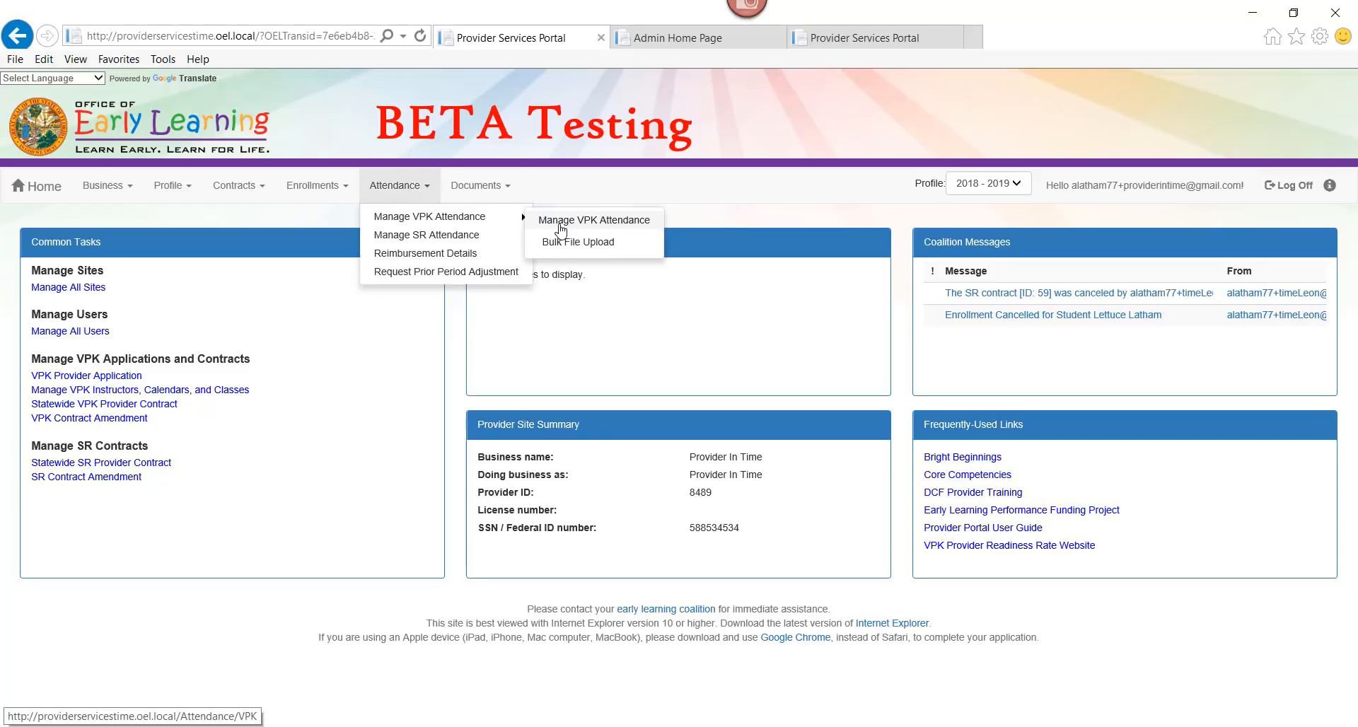
{"action": "left_click", "coordinate": [561, 227]}
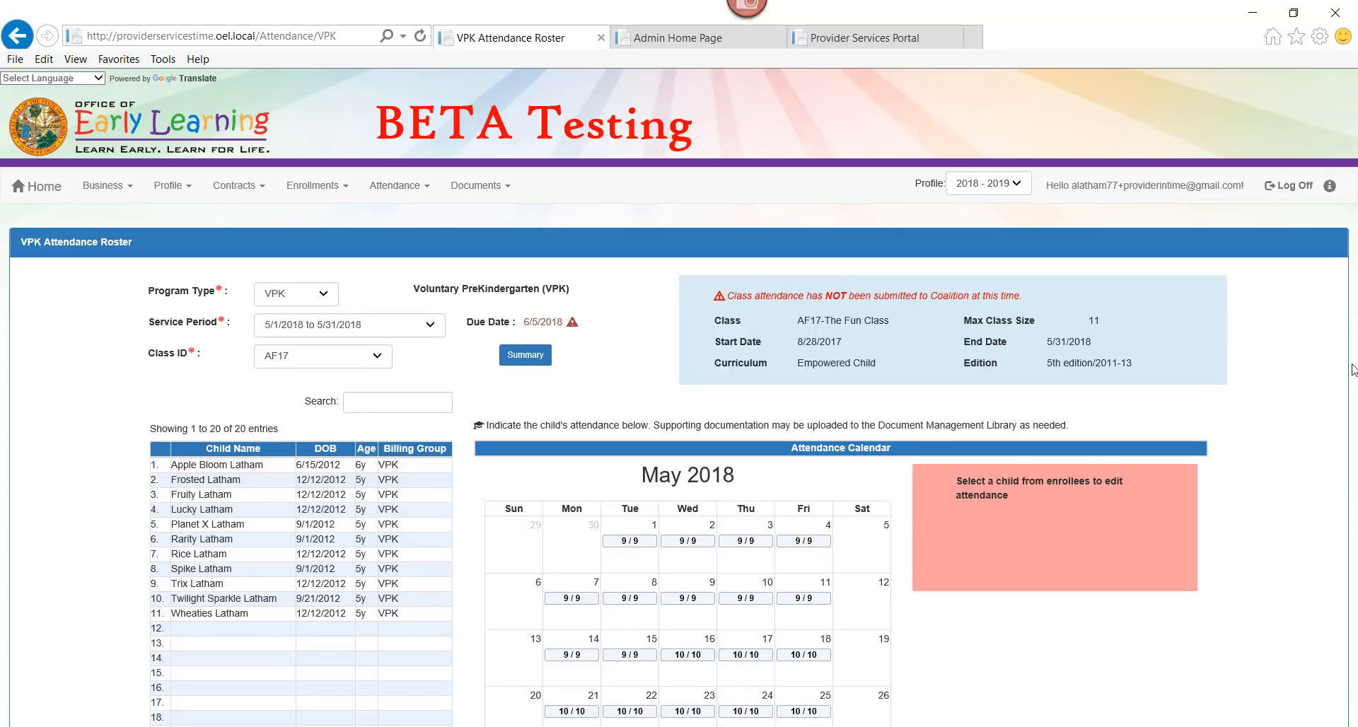
{"action": "left_click", "coordinate": [311, 302]}
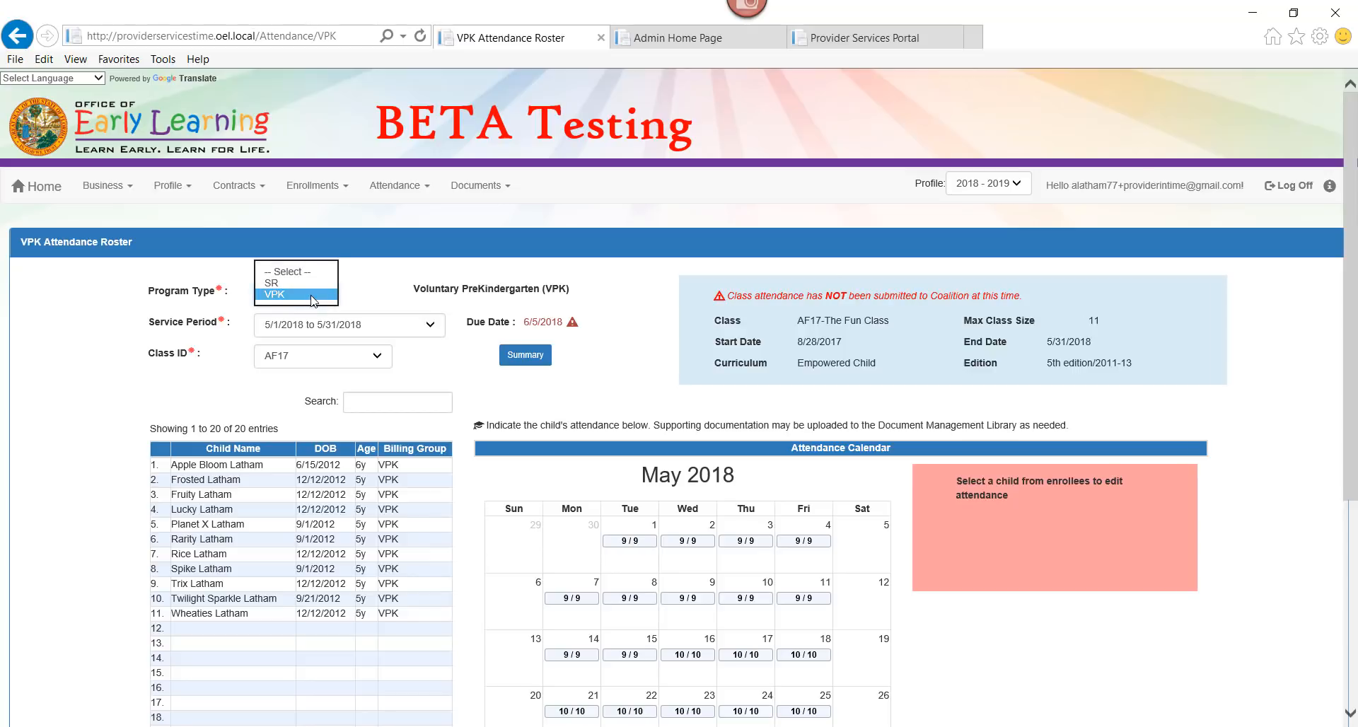
{"action": "left_click", "coordinate": [313, 301]}
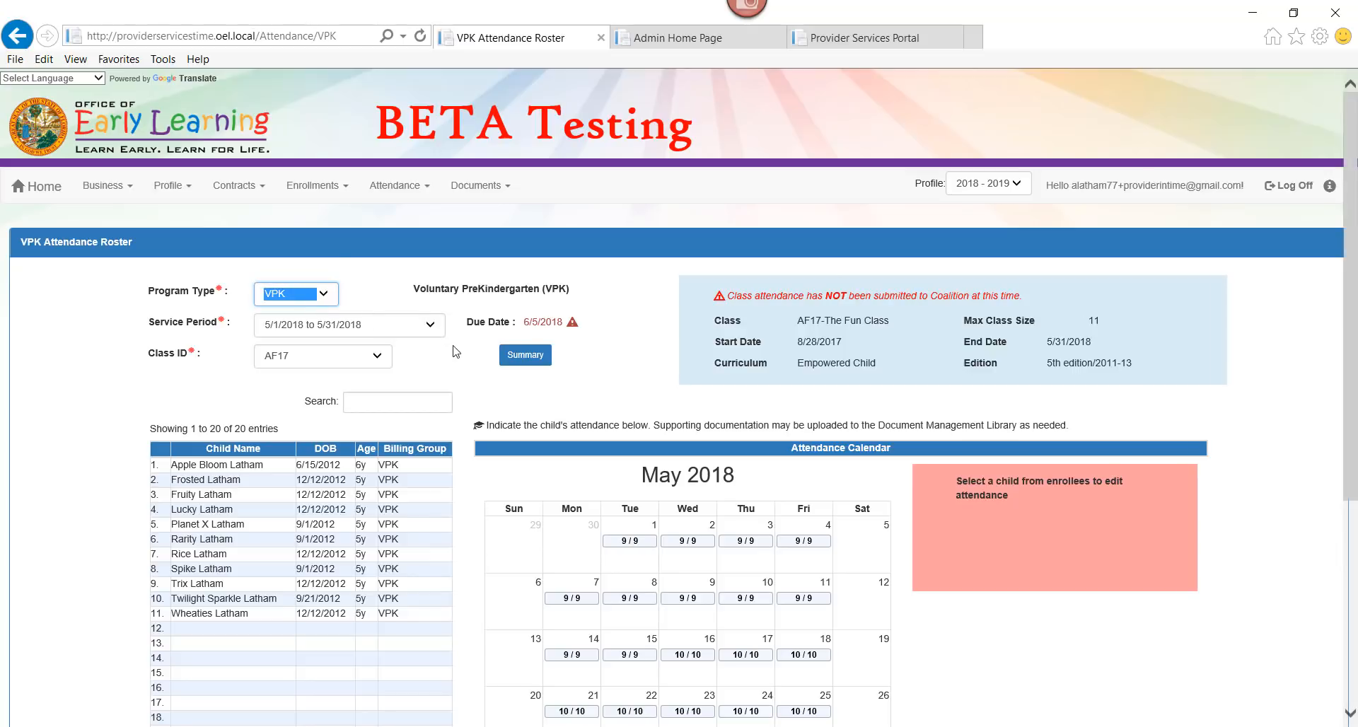
{"action": "left_click", "coordinate": [409, 327]}
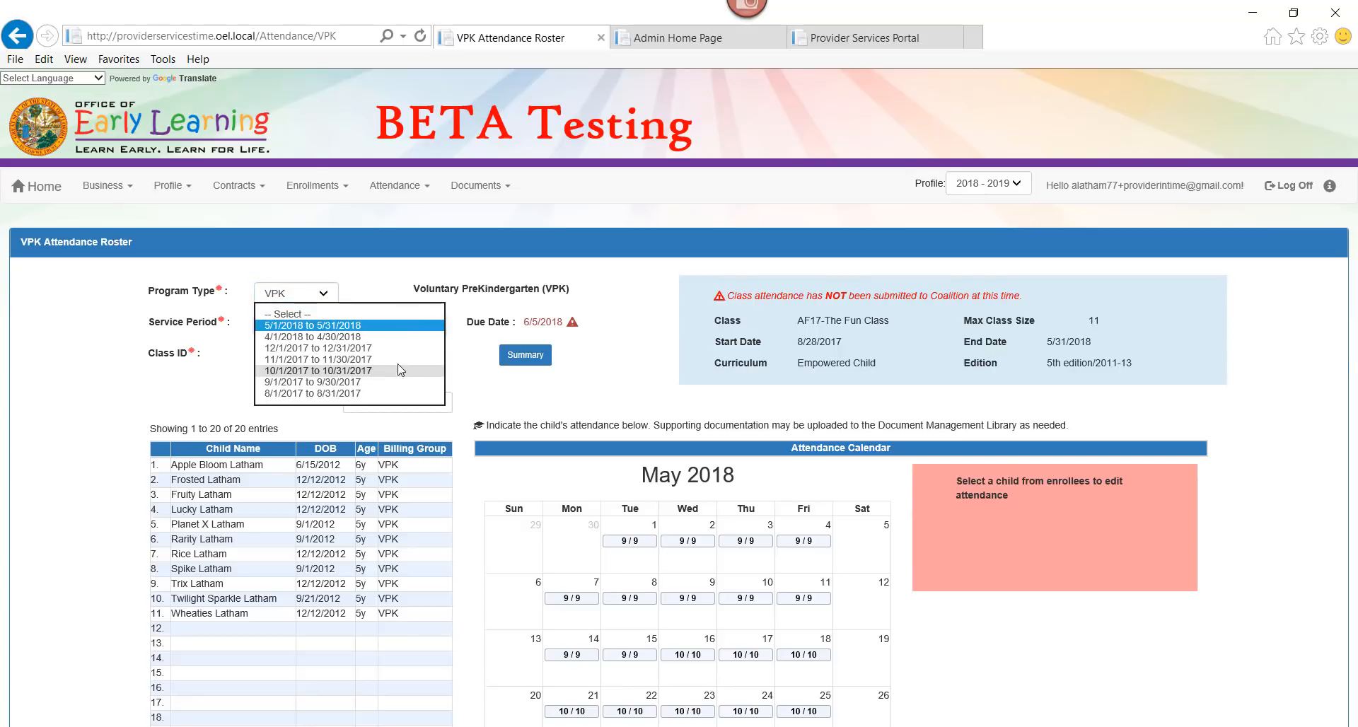
{"action": "left_click", "coordinate": [394, 326]}
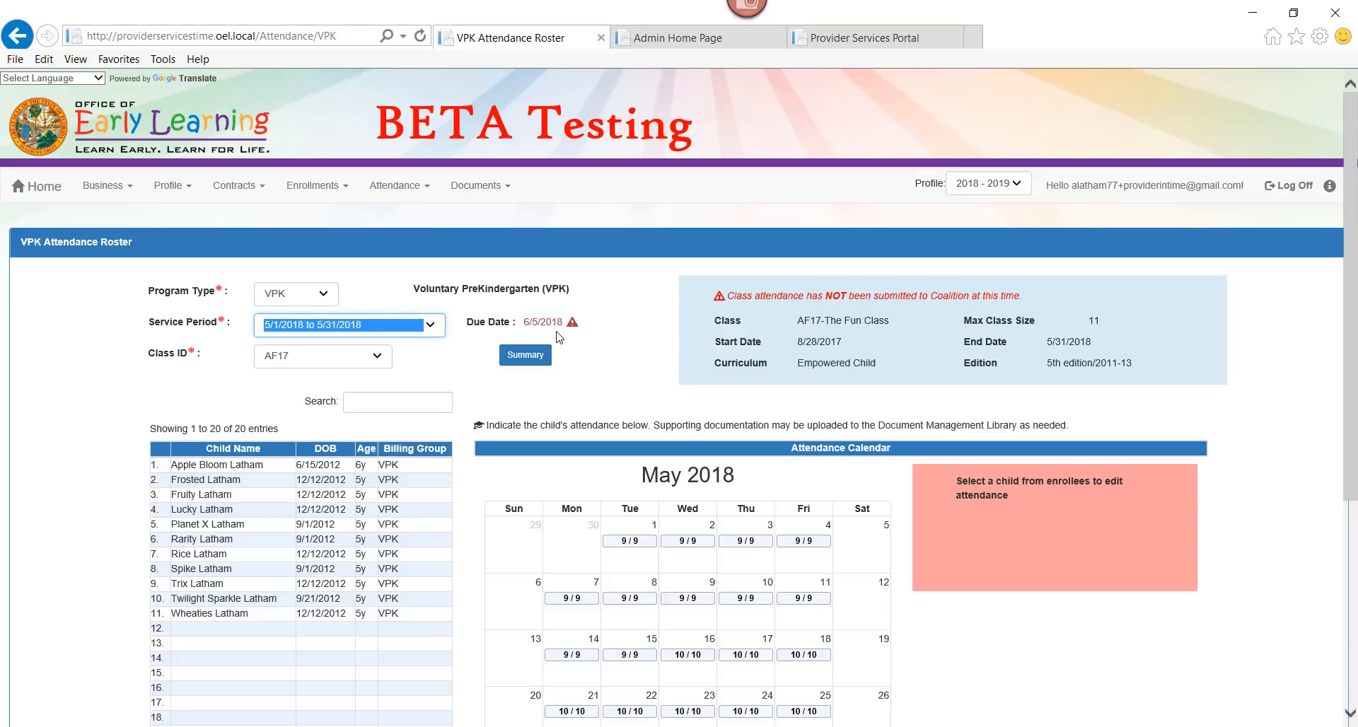
{"action": "left_click", "coordinate": [322, 365]}
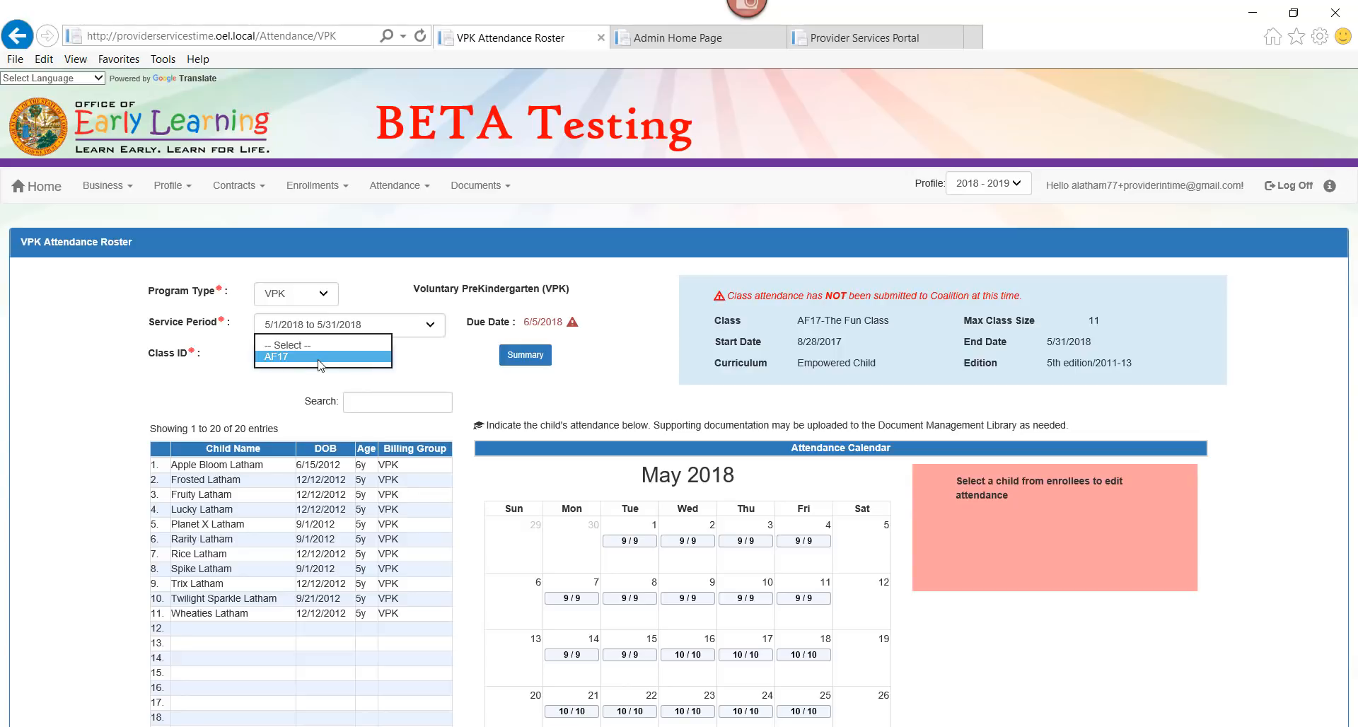
{"action": "left_click", "coordinate": [319, 358]}
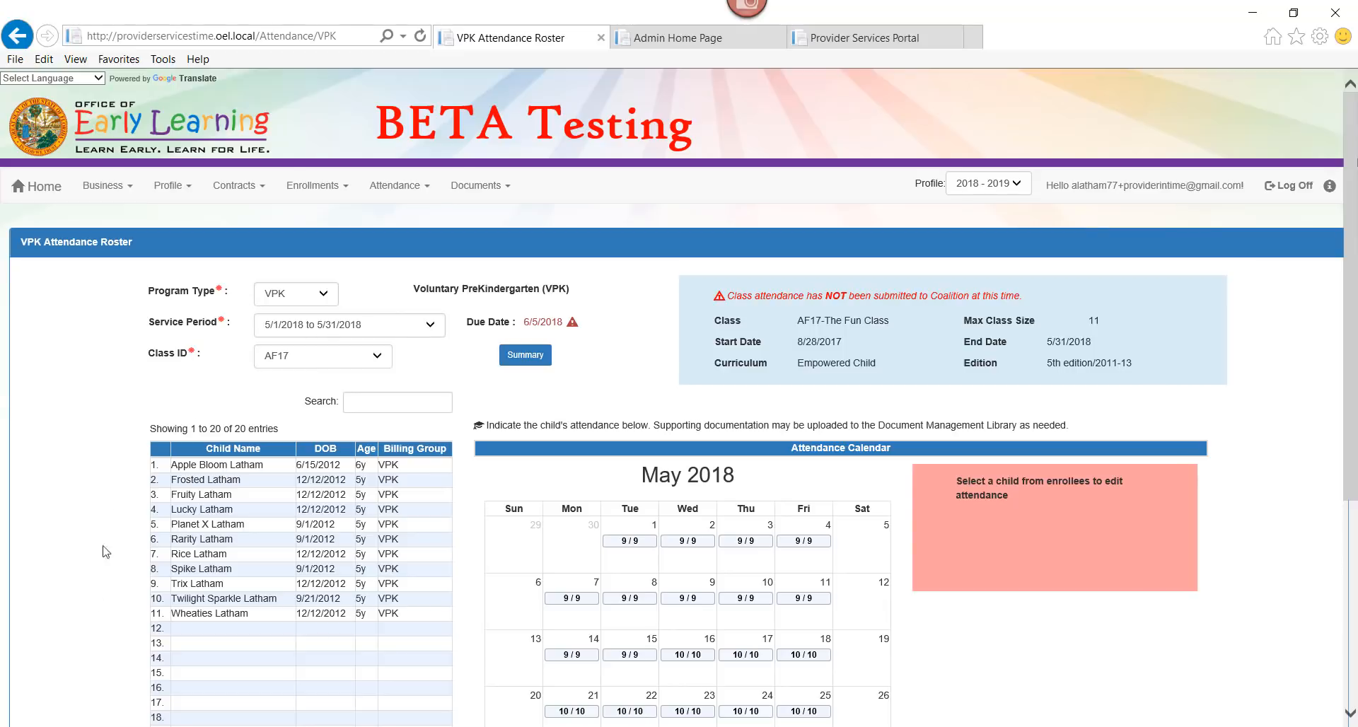
Scroll to the full May 2018 calendar and open the first listed child's attendance
{"action": "left_click_drag", "start_coordinate": [1349, 242], "coordinate": [1349, 334]}
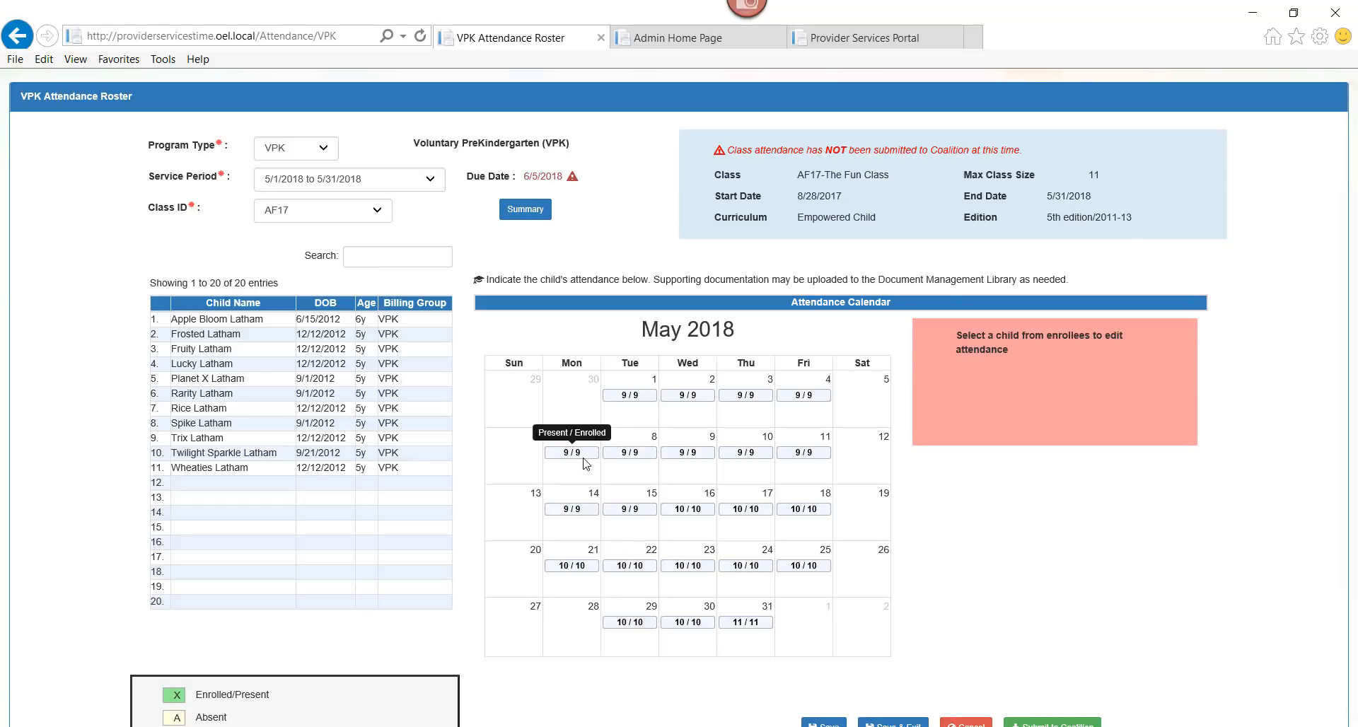
{"action": "left_click_drag", "start_coordinate": [1351, 206], "coordinate": [1353, 281]}
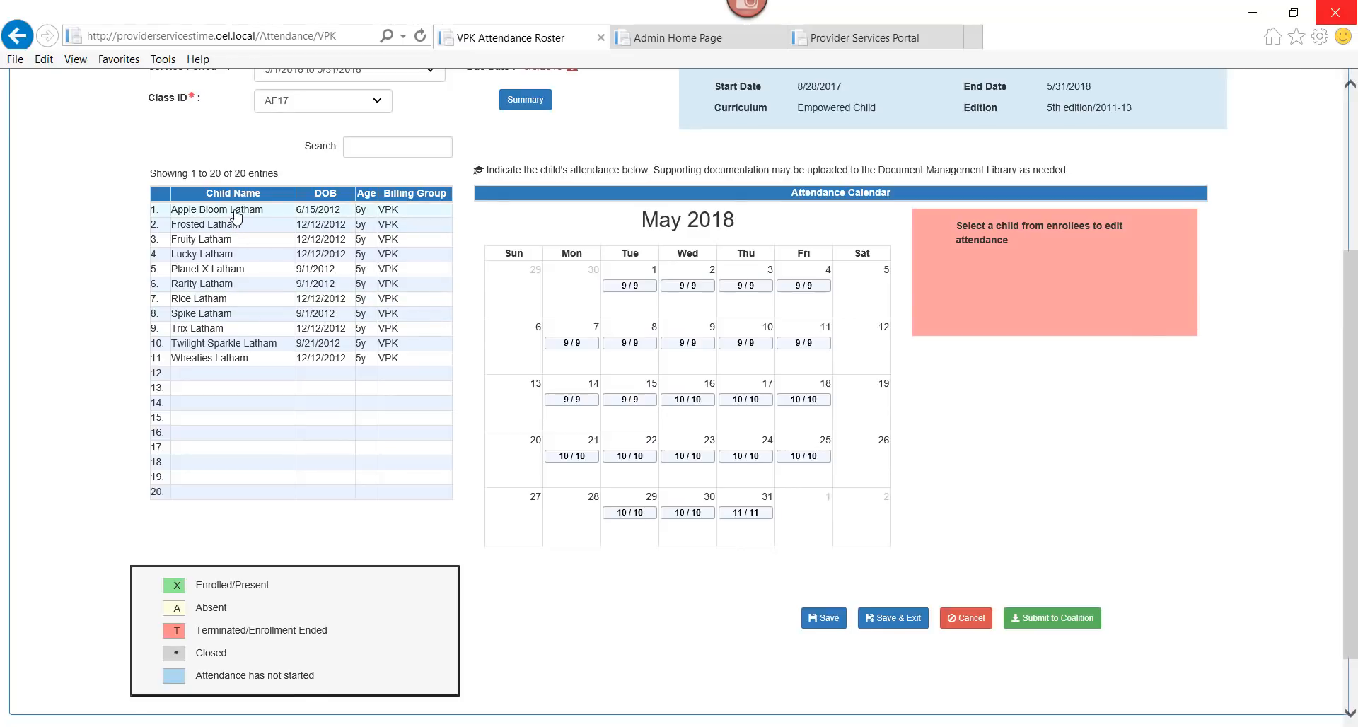
{"action": "left_click", "coordinate": [237, 213]}
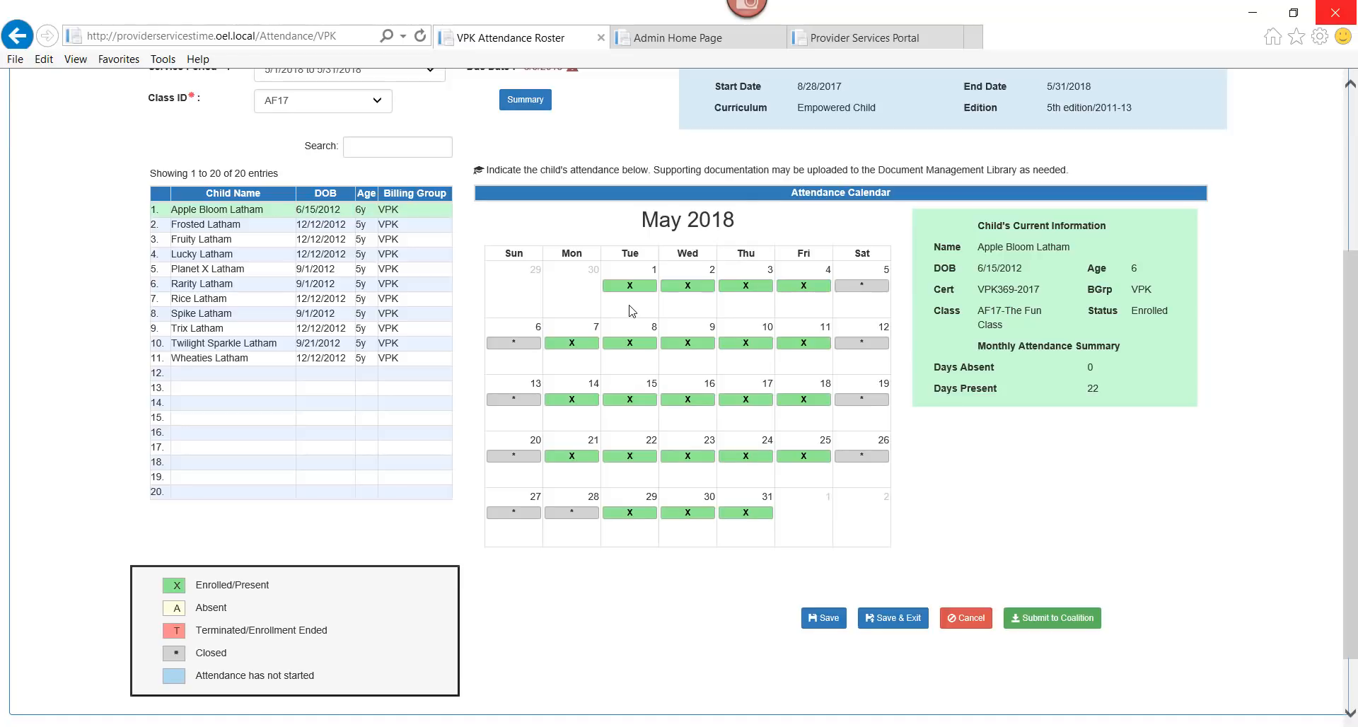
Mark the first child absent on May 9 and May 16, save, then open the second child's calendar
{"action": "left_click", "coordinate": [636, 345]}
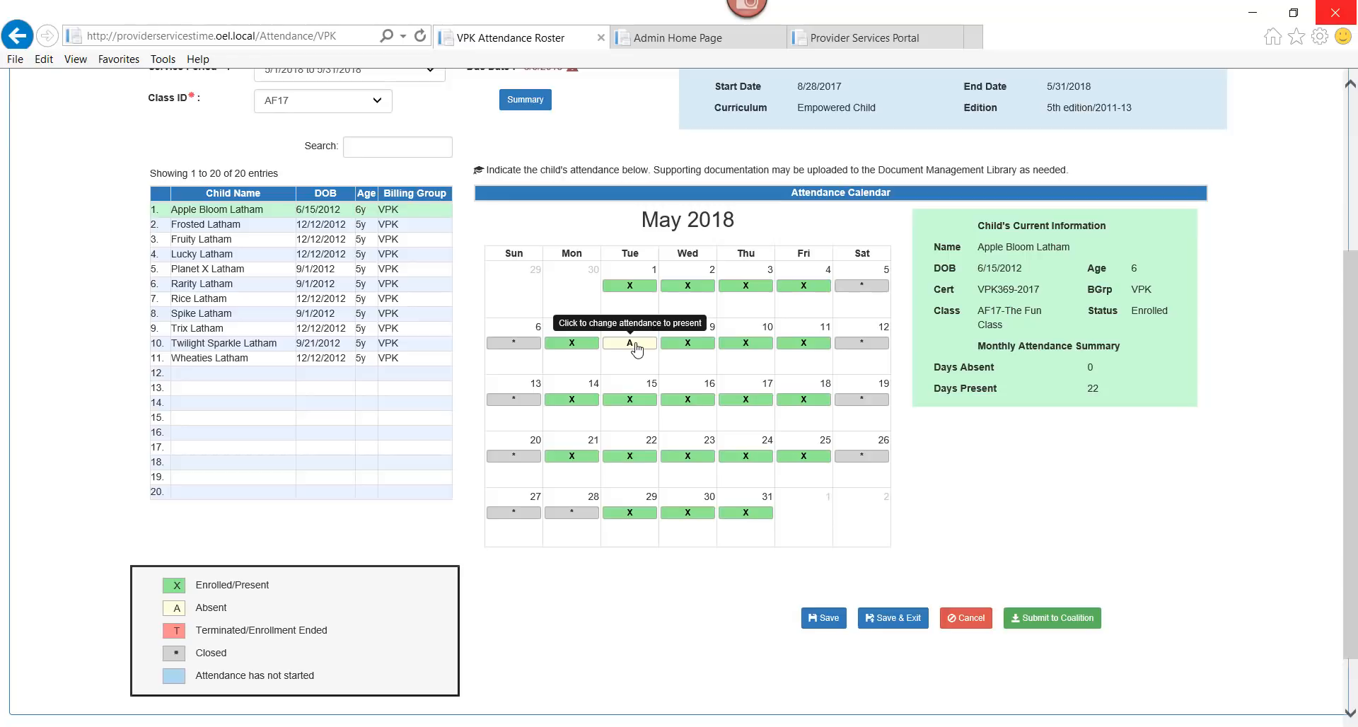
{"action": "left_click", "coordinate": [637, 350]}
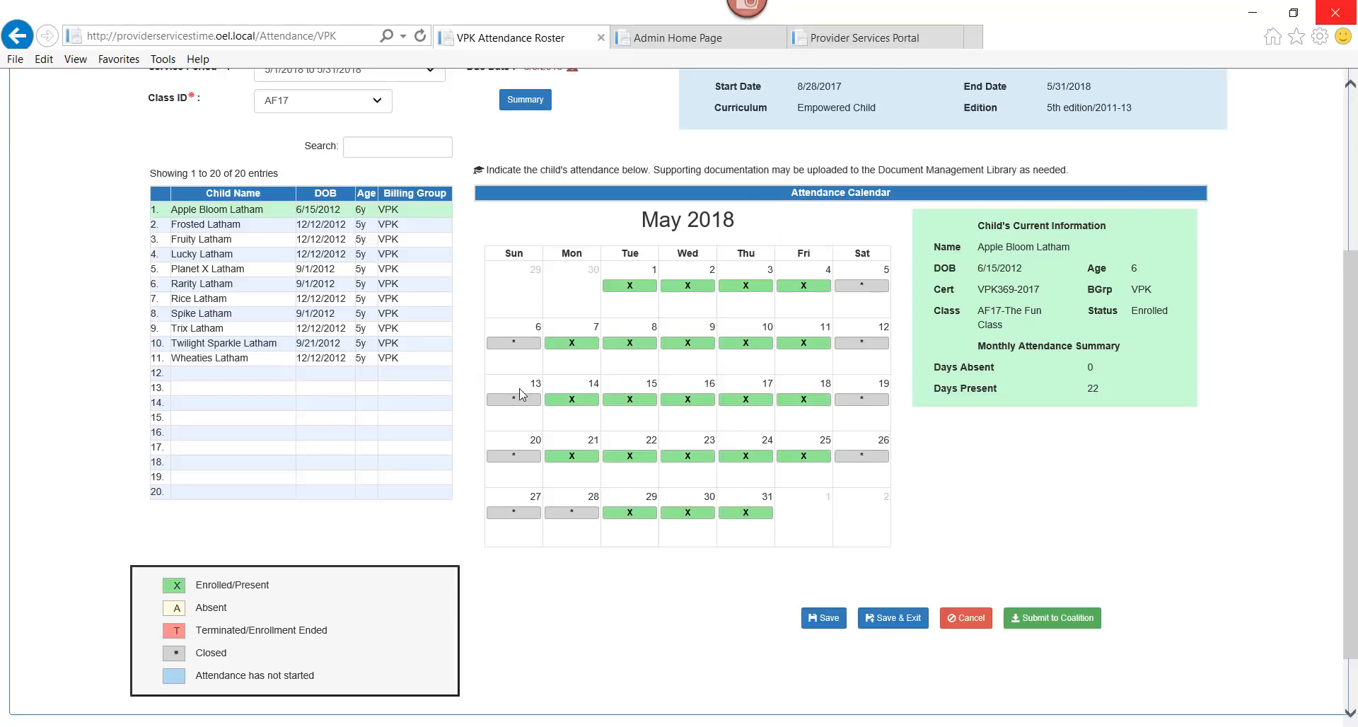
{"action": "left_click", "coordinate": [691, 348]}
{"action": "left_click", "coordinate": [692, 399]}
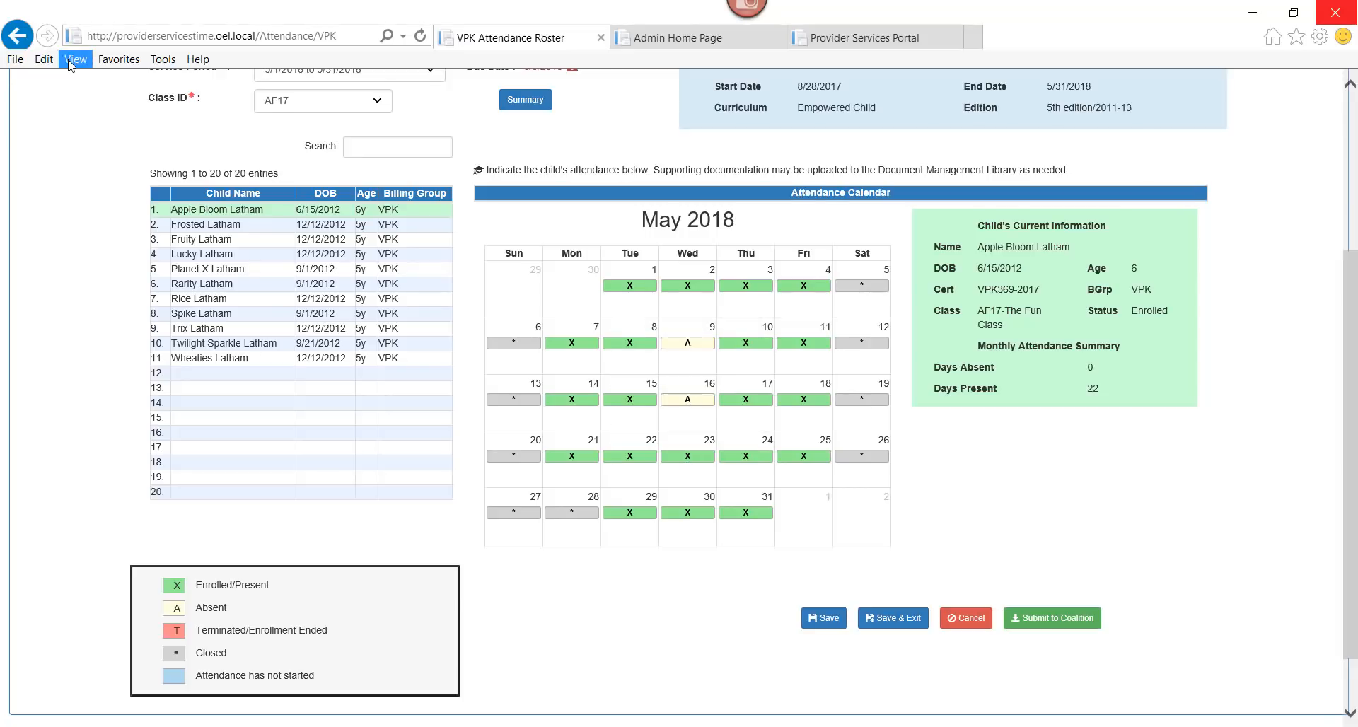
{"action": "left_click", "coordinate": [815, 621]}
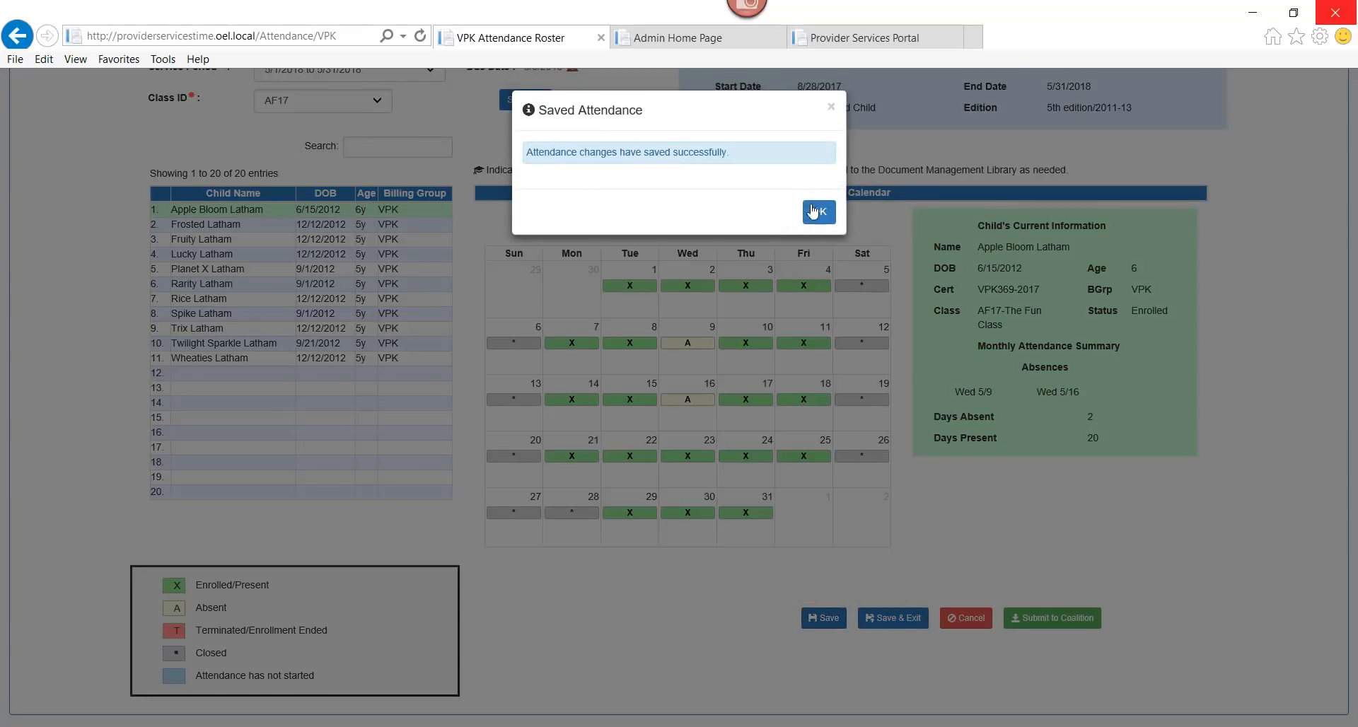
{"action": "left_click", "coordinate": [821, 214]}
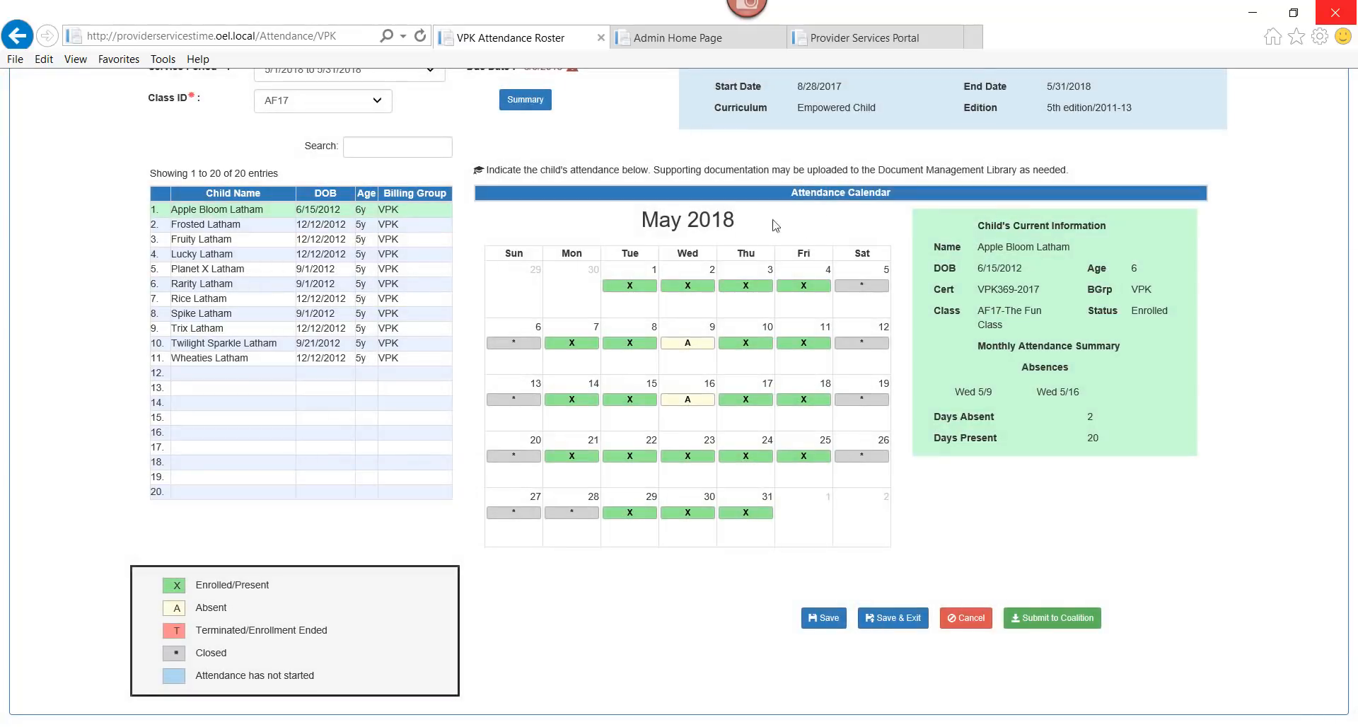
{"action": "left_click", "coordinate": [251, 224]}
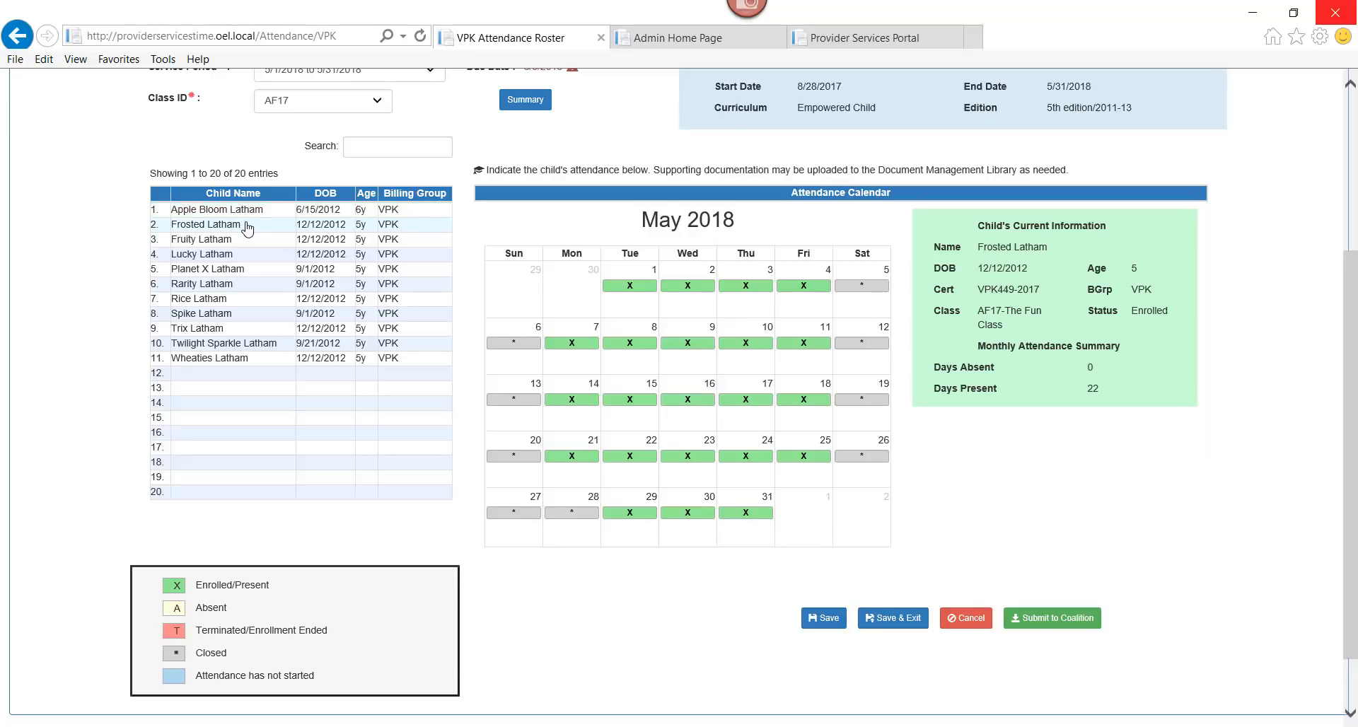
Mark the second child absent on May 7, 14 and 21 and save the attendance
{"action": "left_click", "coordinate": [585, 348]}
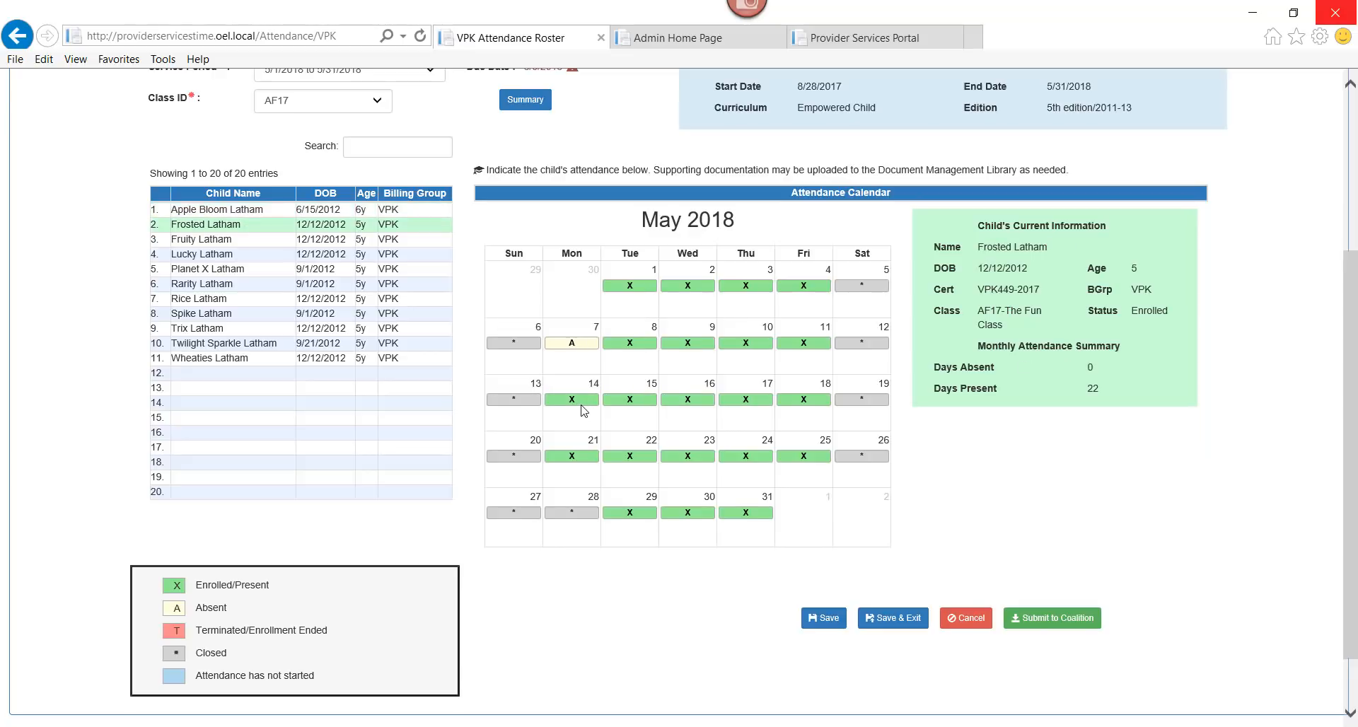
{"action": "left_click", "coordinate": [583, 401]}
{"action": "left_click", "coordinate": [583, 457]}
{"action": "left_click", "coordinate": [832, 620]}
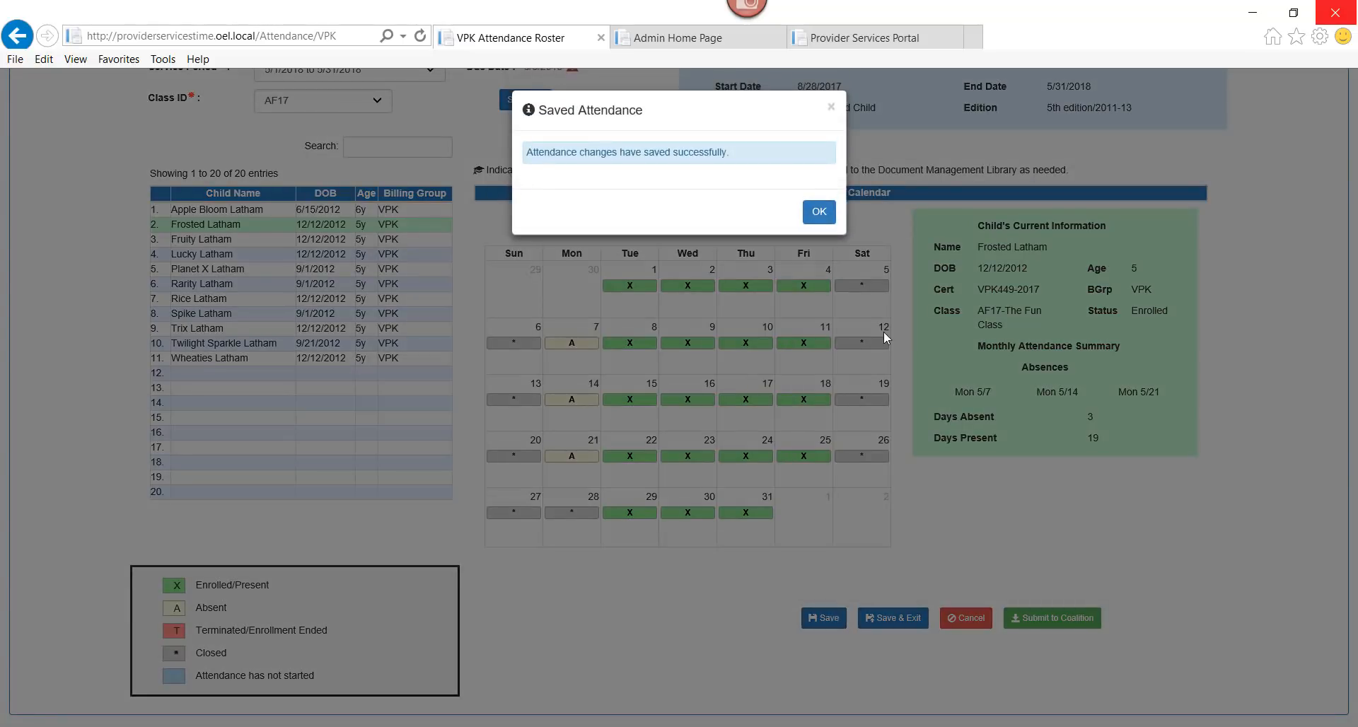
{"action": "left_click", "coordinate": [824, 214]}
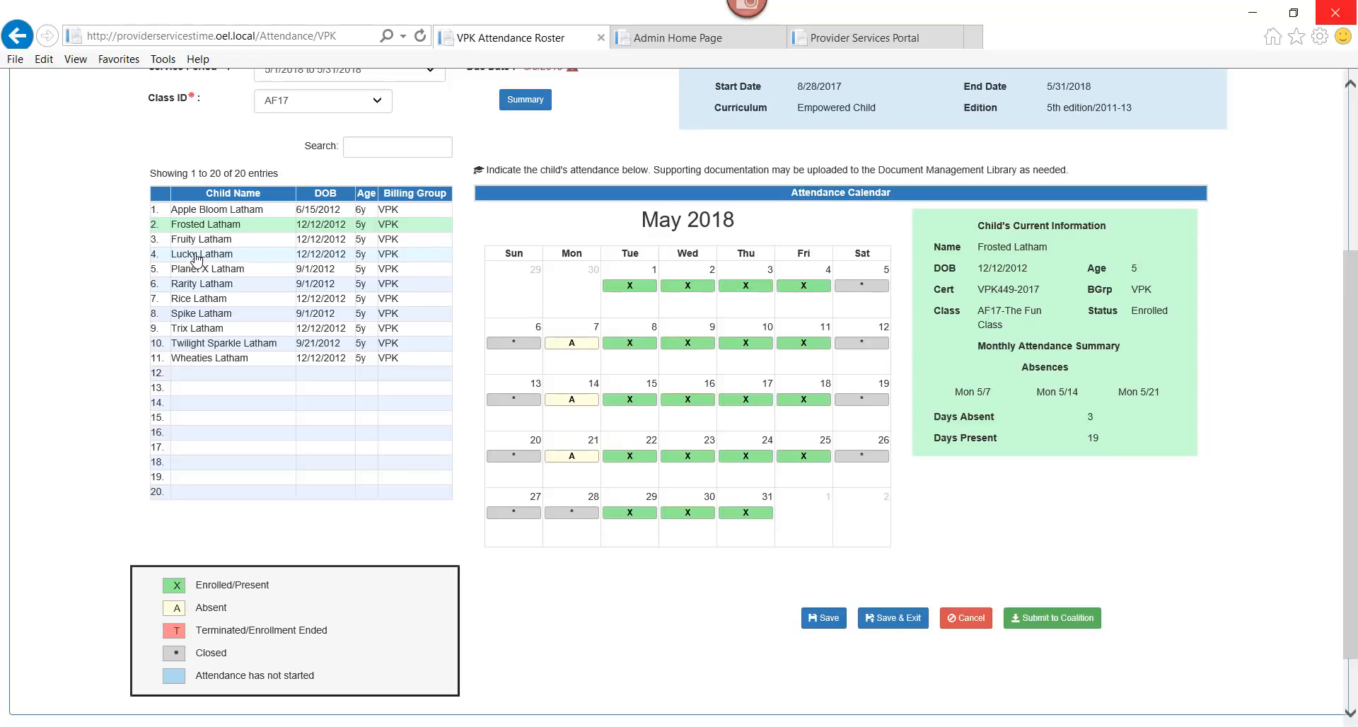
Open the fourth listed child's May attendance calendar
{"action": "double_click", "coordinate": [212, 241]}
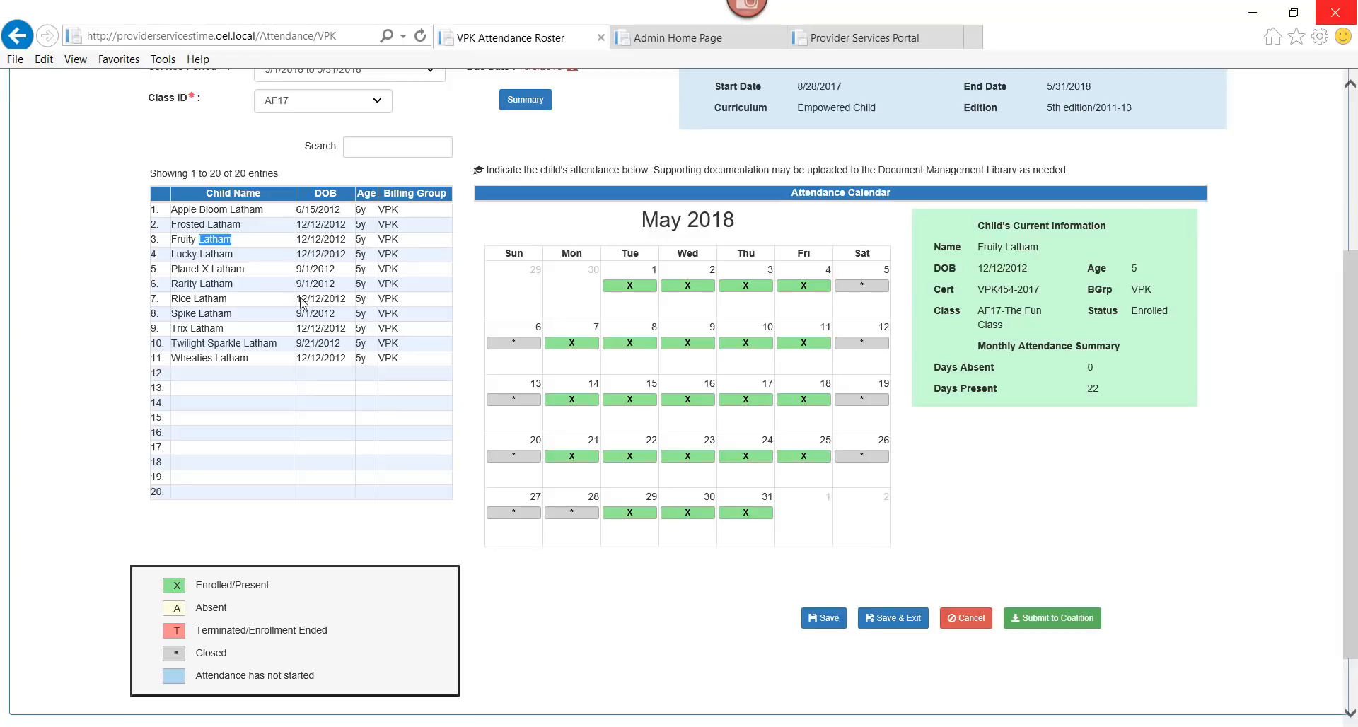
{"action": "left_click", "coordinate": [230, 256]}
{"action": "double_click", "coordinate": [221, 256]}
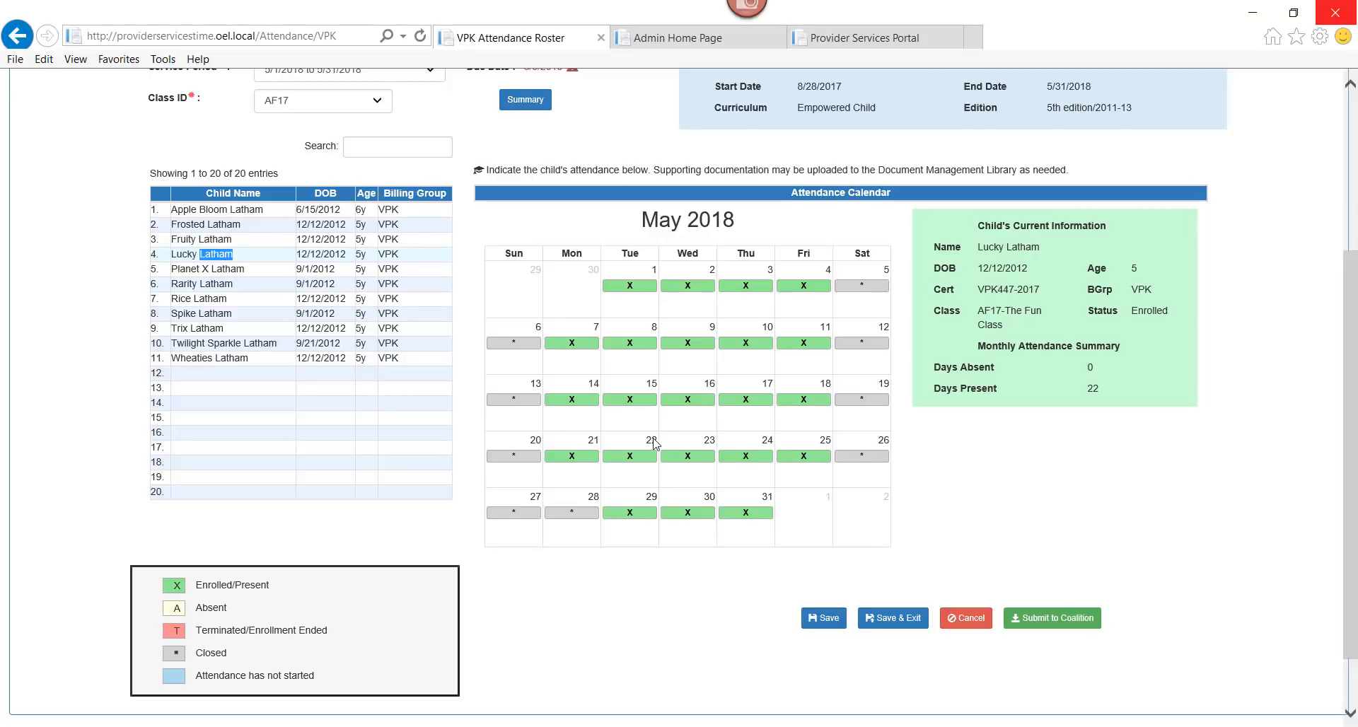
Mark the child absent on Fridays May 4, 11, 18 and 25 and save
{"action": "left_click", "coordinate": [801, 289]}
{"action": "left_click", "coordinate": [803, 289]}
{"action": "left_click", "coordinate": [803, 345]}
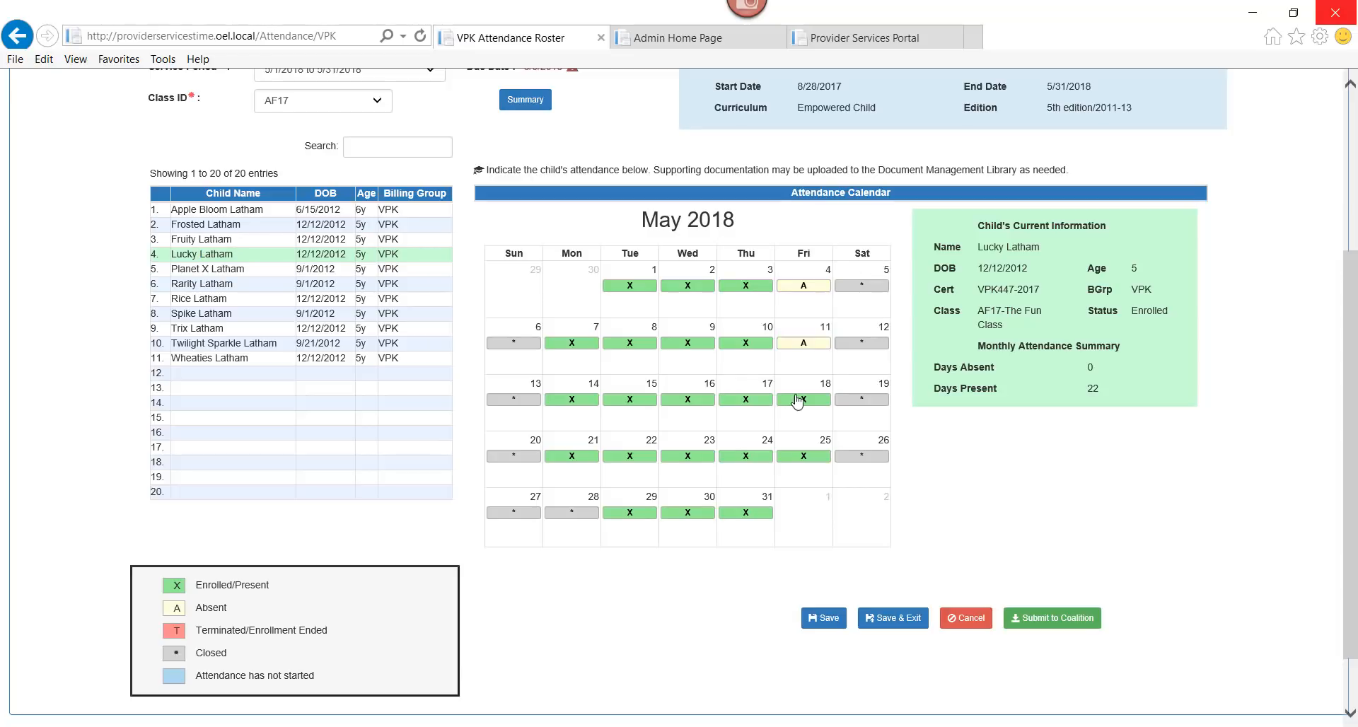
{"action": "left_click", "coordinate": [803, 401]}
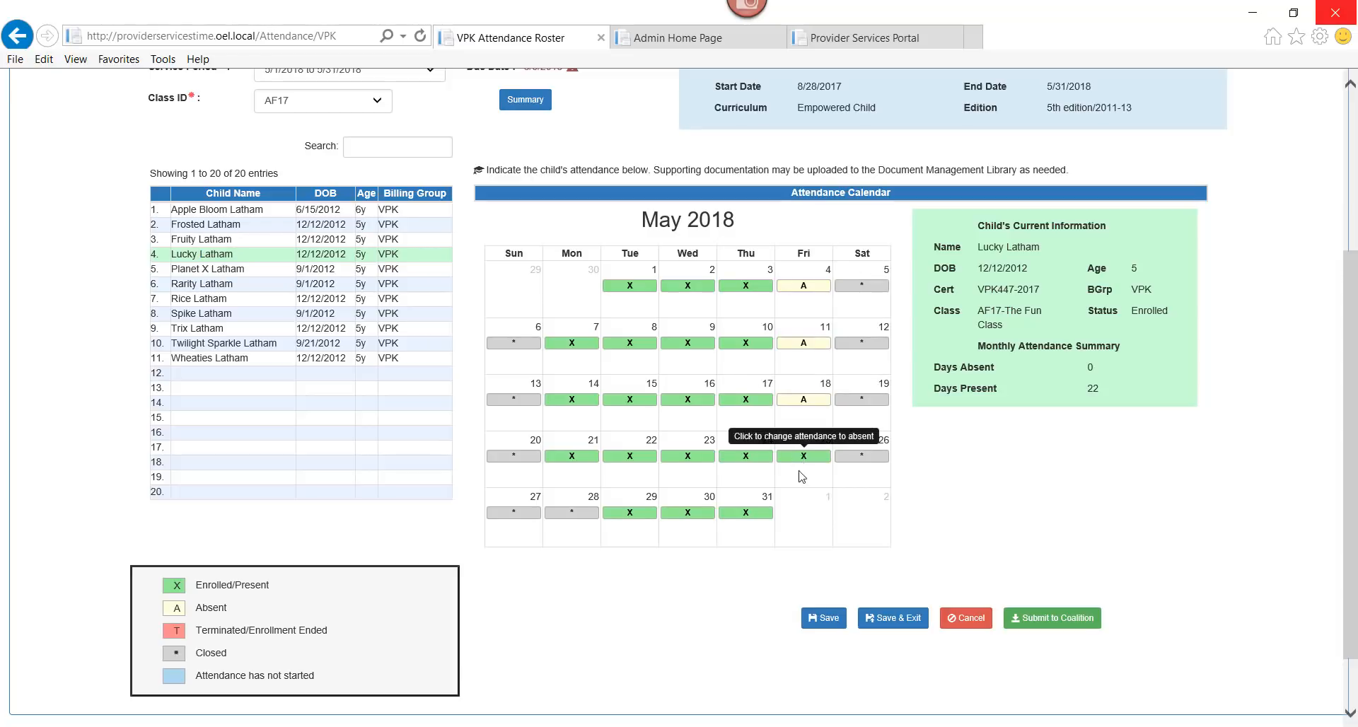
{"action": "left_click", "coordinate": [802, 457]}
{"action": "left_click", "coordinate": [824, 618]}
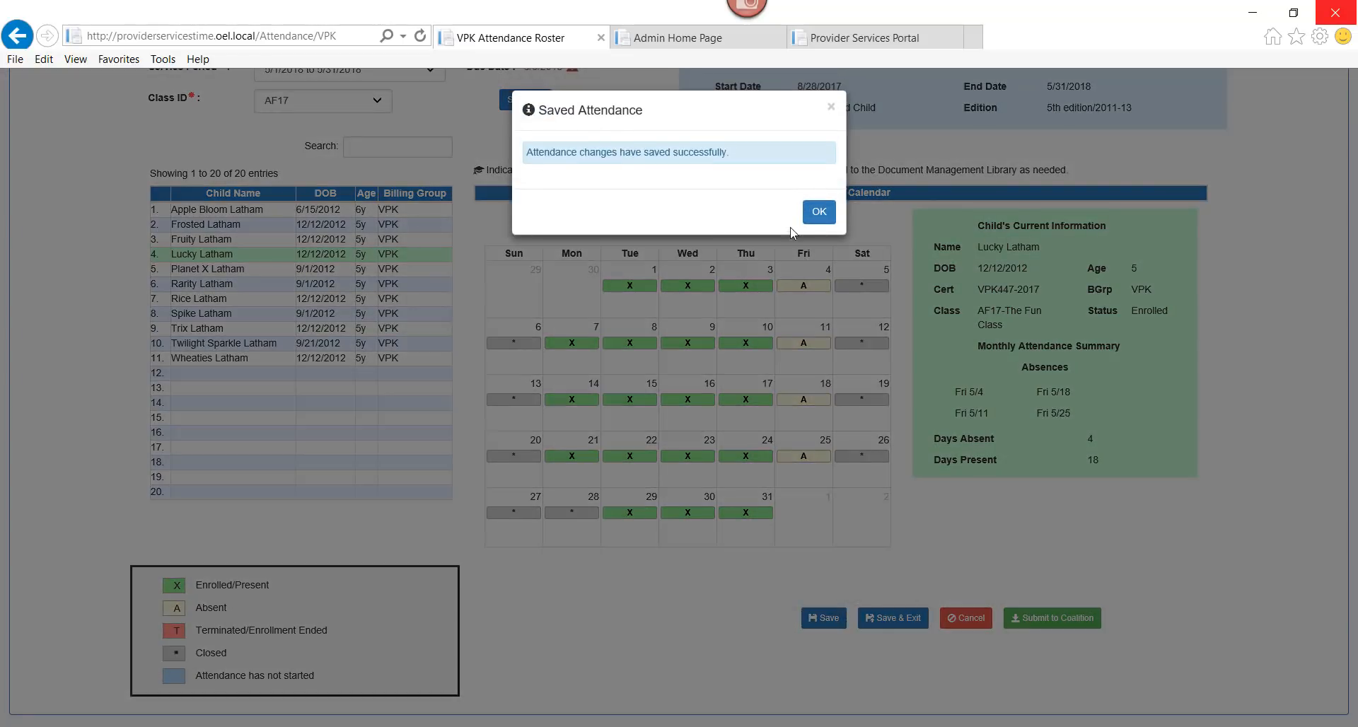
{"action": "left_click", "coordinate": [819, 212]}
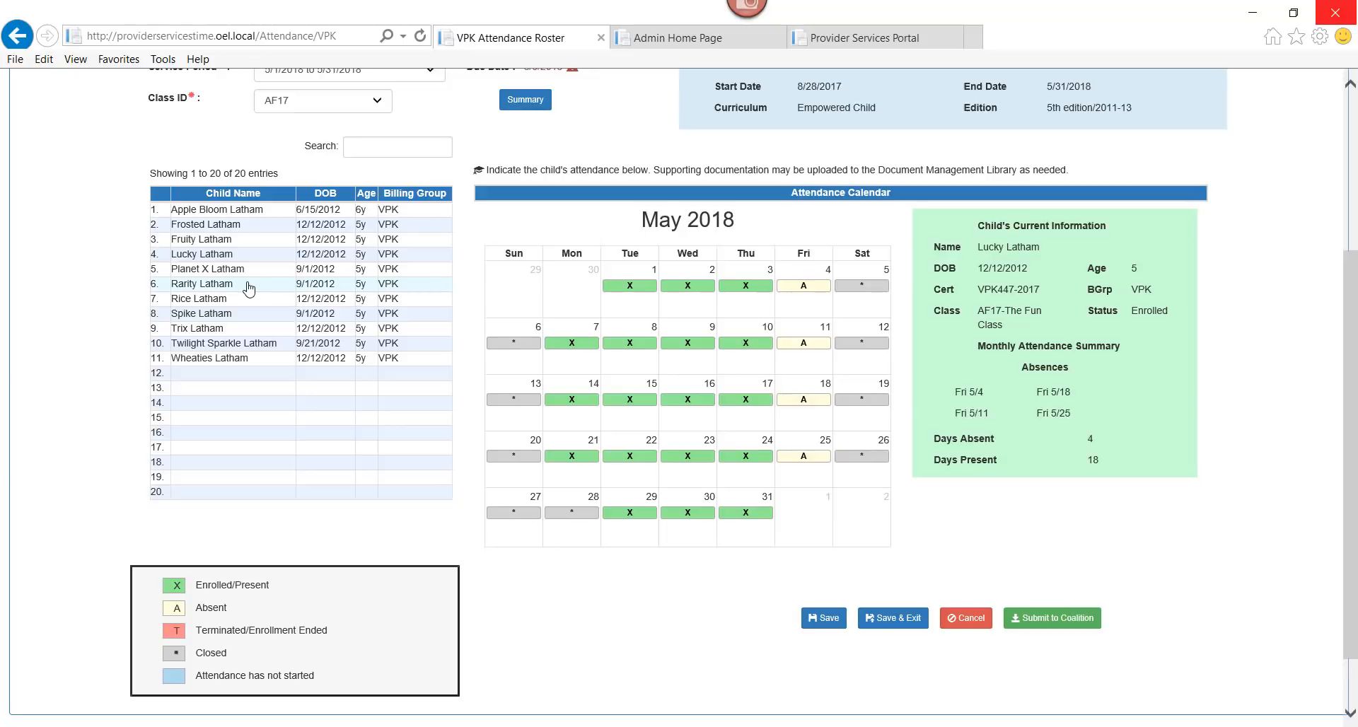
Mark the sixth child absent on May 15 and May 4 and save the attendance
{"action": "left_click", "coordinate": [248, 286]}
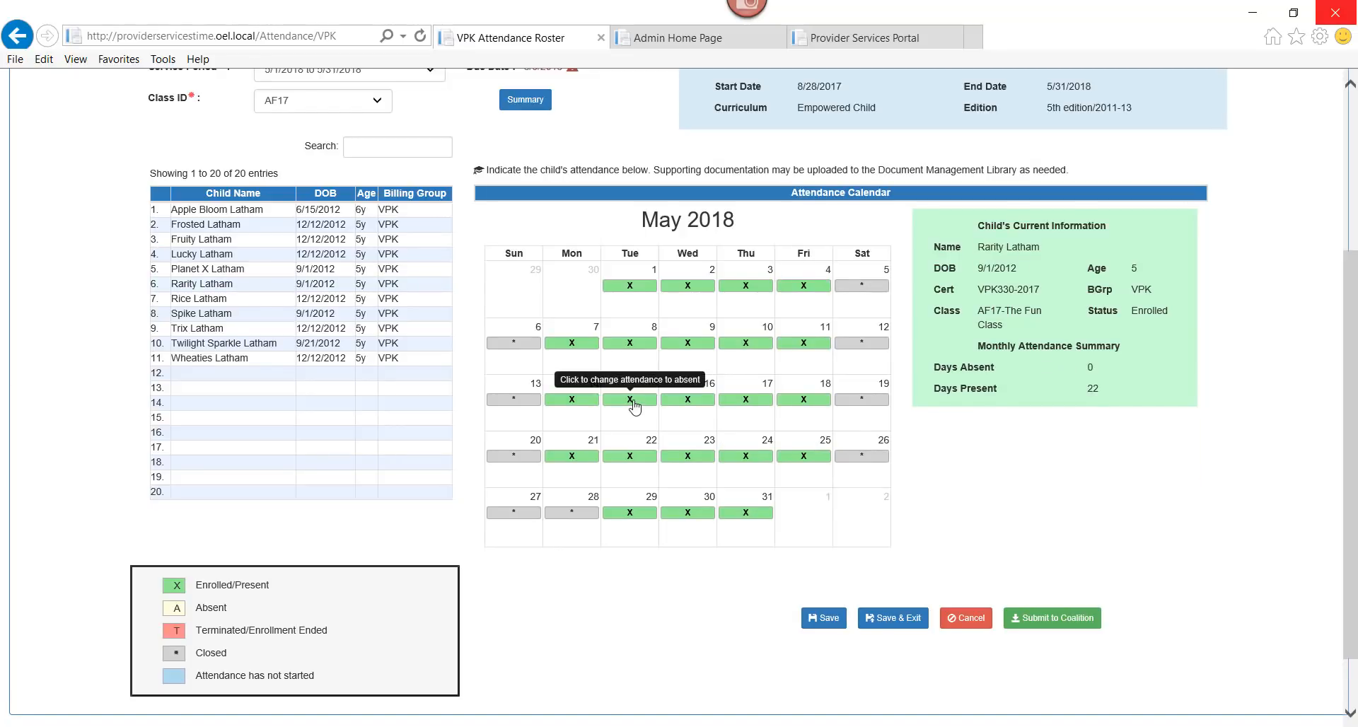
{"action": "left_click", "coordinate": [634, 401]}
{"action": "left_click", "coordinate": [807, 286]}
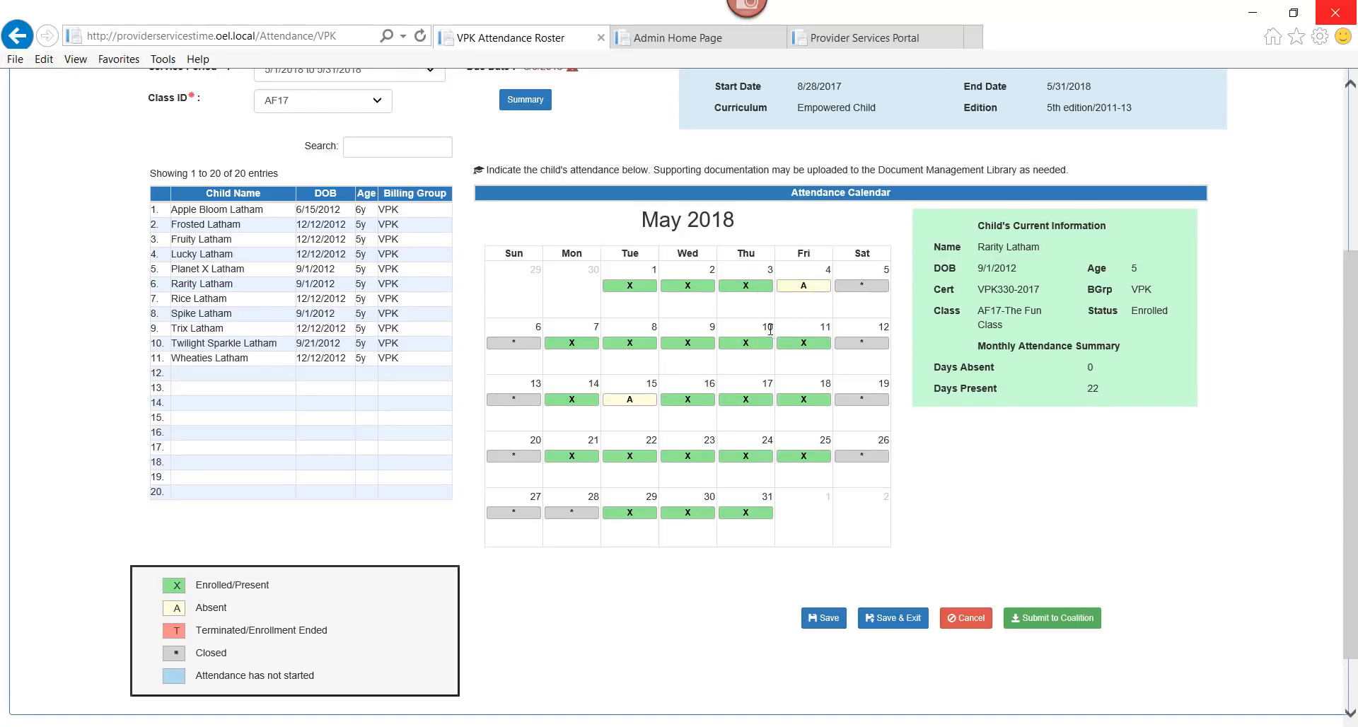
{"action": "left_click", "coordinate": [829, 619]}
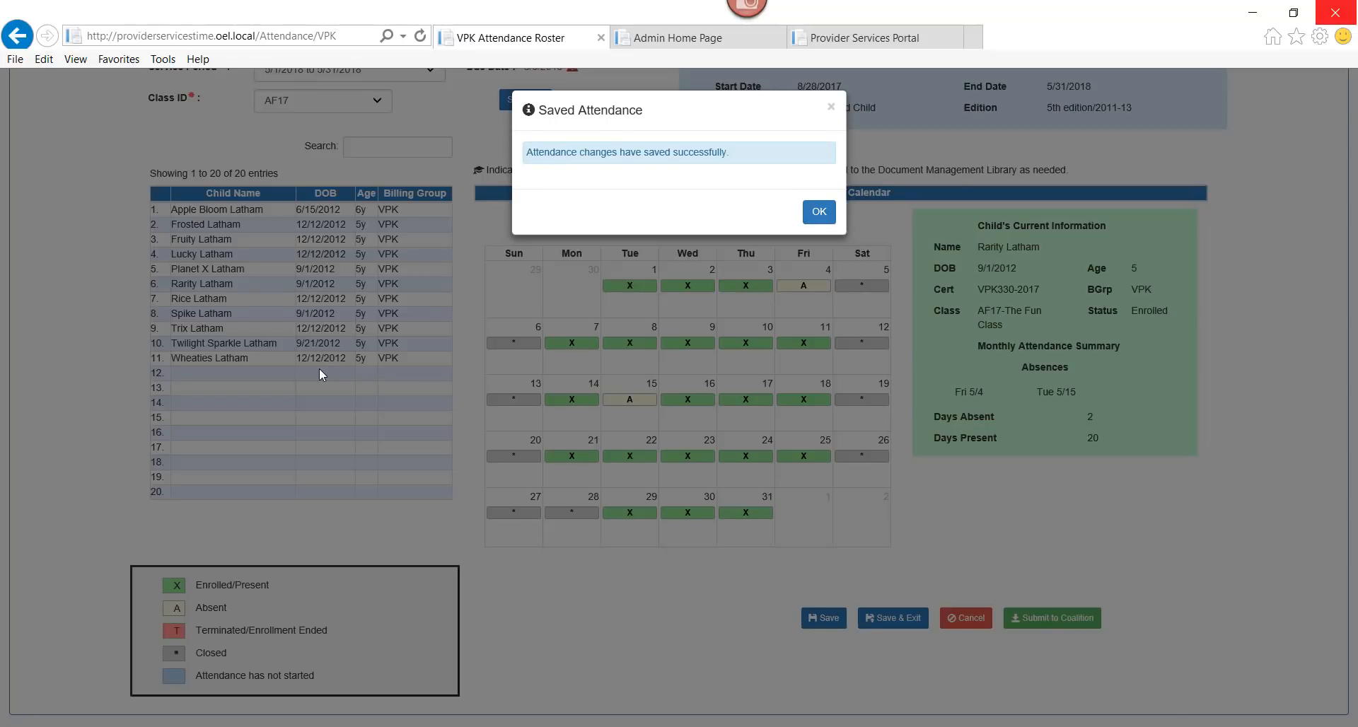
{"action": "left_click", "coordinate": [818, 212]}
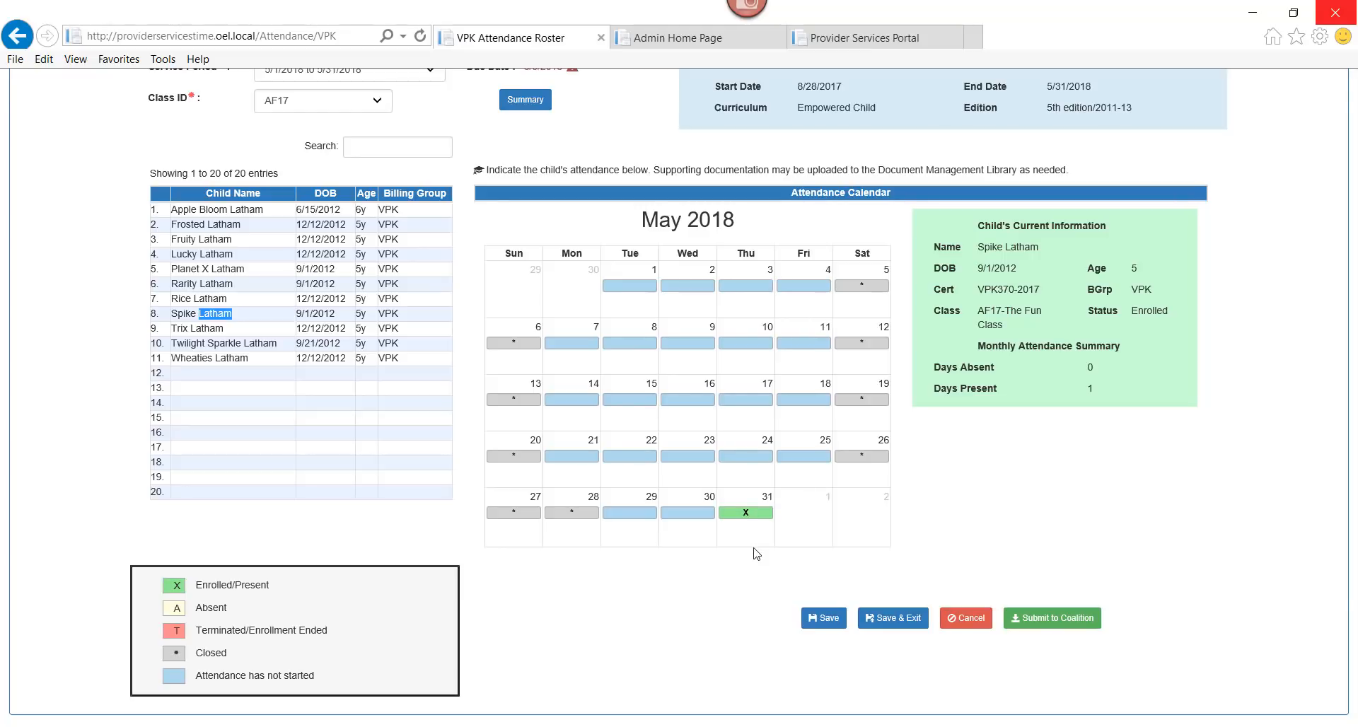
Open the ninth child's calendar, mark absences on May 2, 10, 15 and 24, and save
{"action": "left_click", "coordinate": [196, 337]}
{"action": "double_click", "coordinate": [196, 332]}
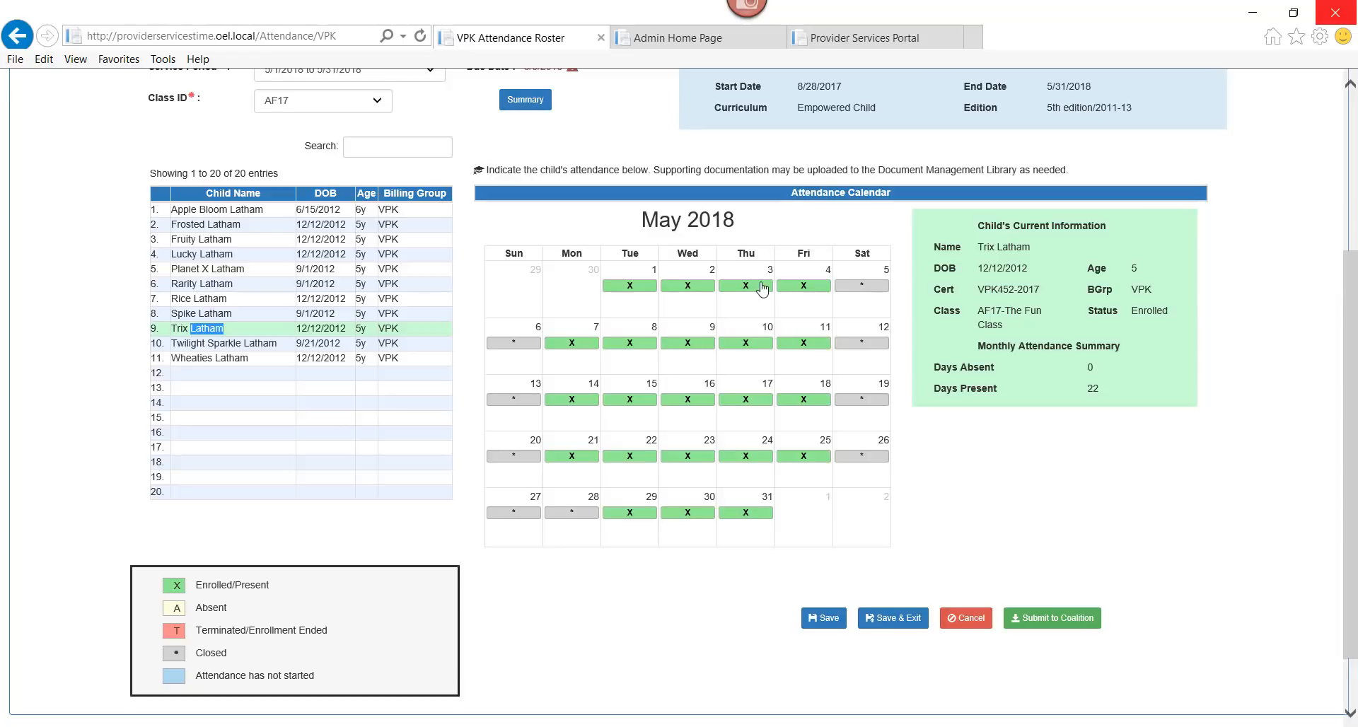
{"action": "left_click", "coordinate": [691, 286]}
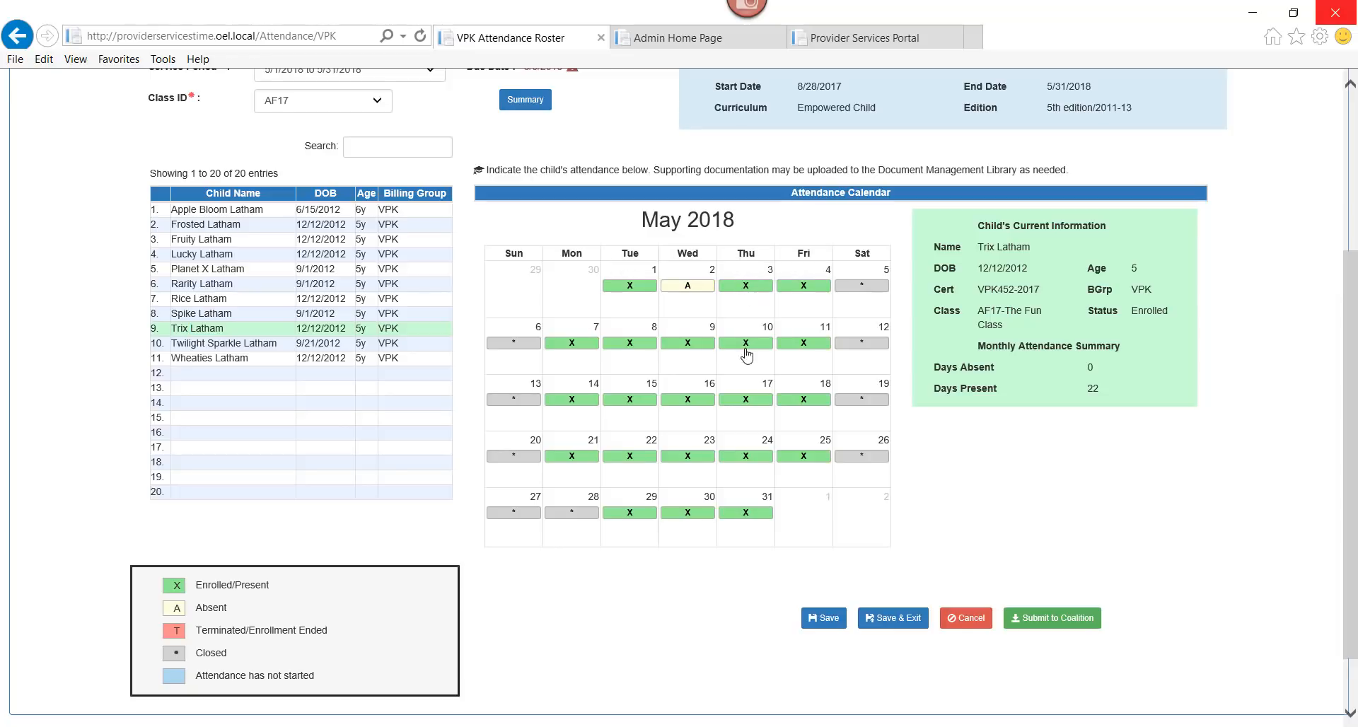
{"action": "left_click", "coordinate": [746, 345]}
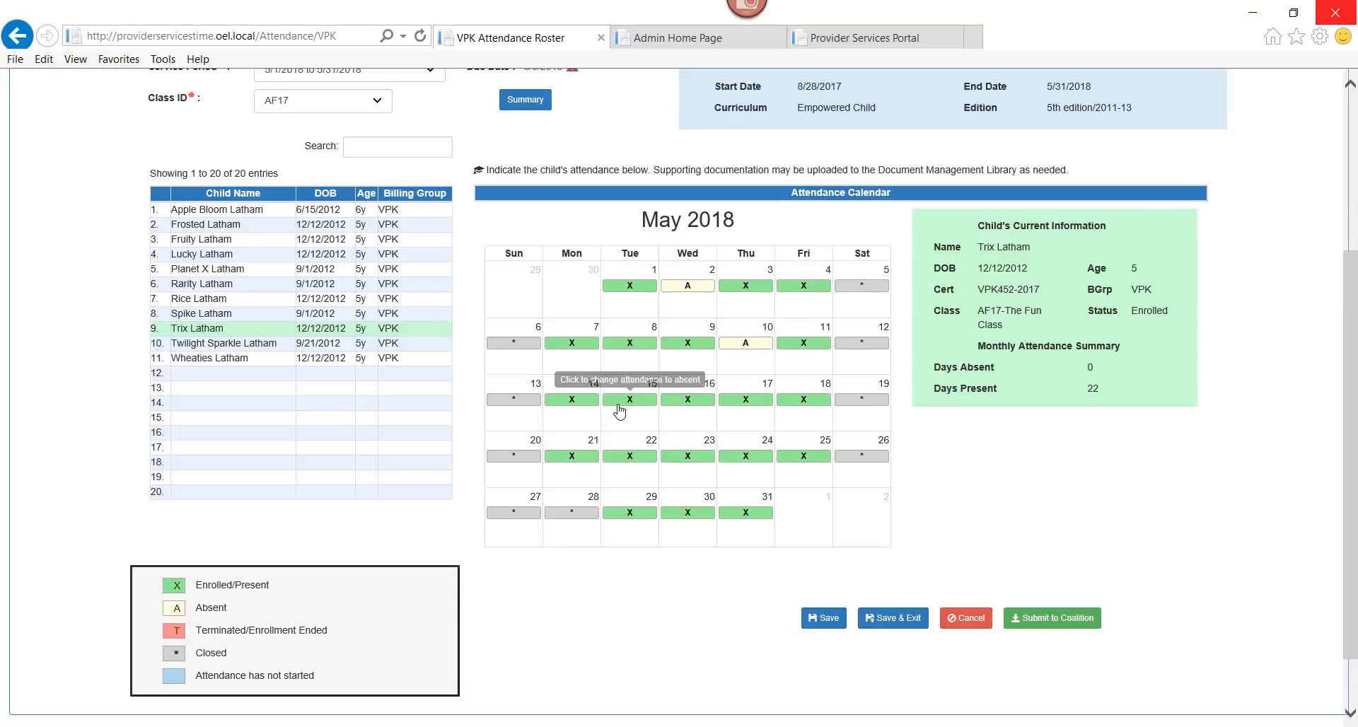
{"action": "left_click", "coordinate": [621, 400]}
{"action": "left_click", "coordinate": [746, 457]}
{"action": "left_click", "coordinate": [827, 621]}
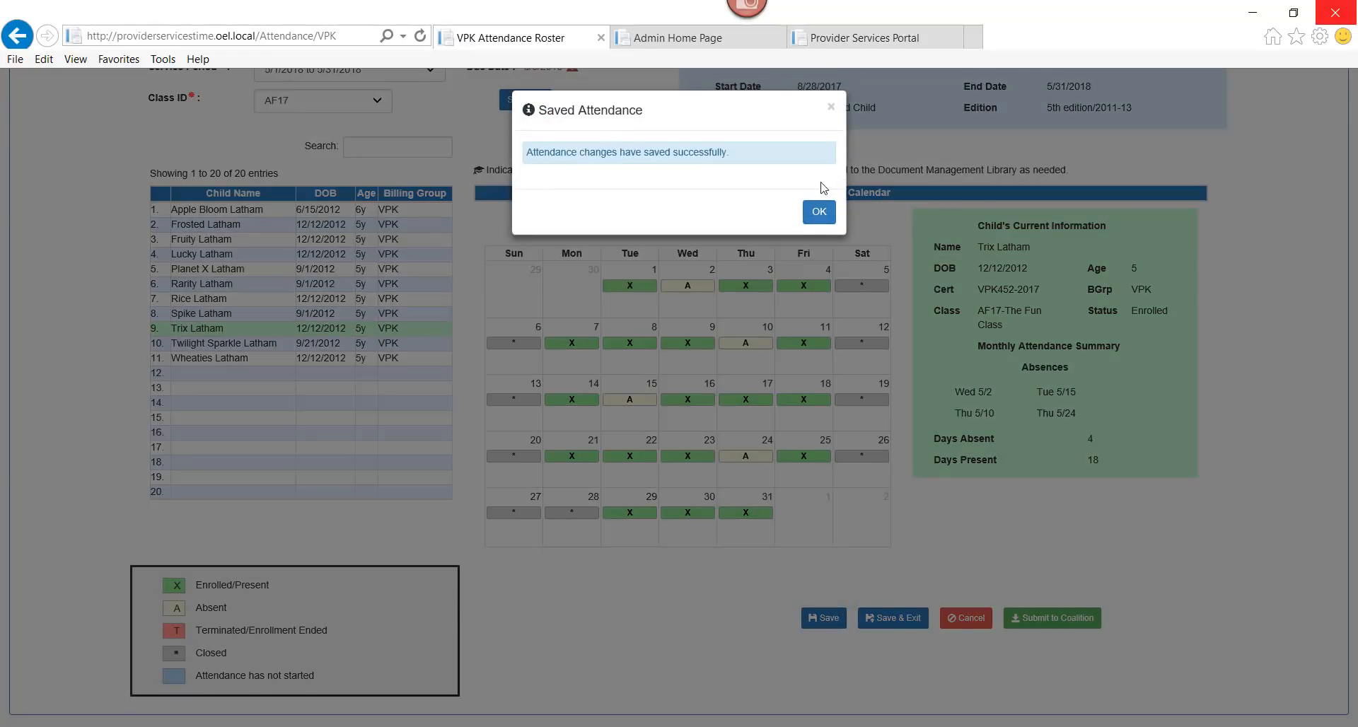
{"action": "left_click", "coordinate": [819, 203]}
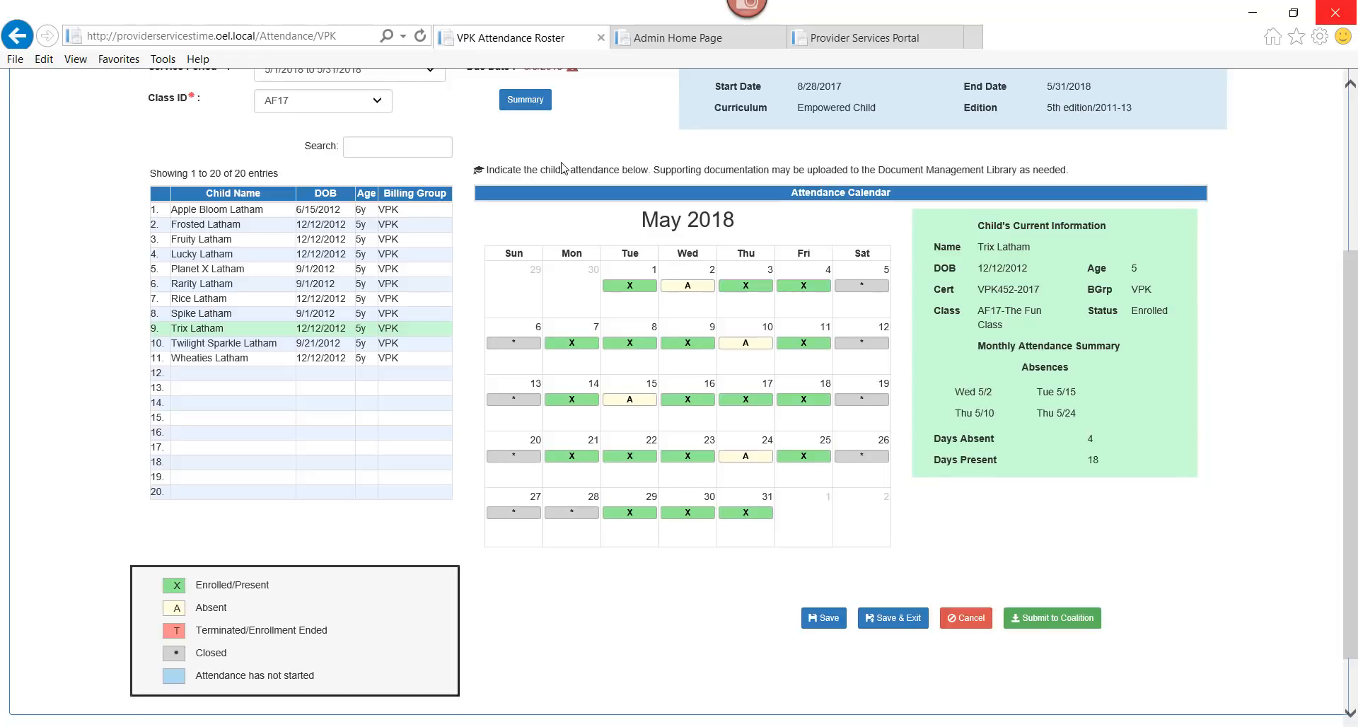
{"action": "left_click", "coordinate": [525, 100]}
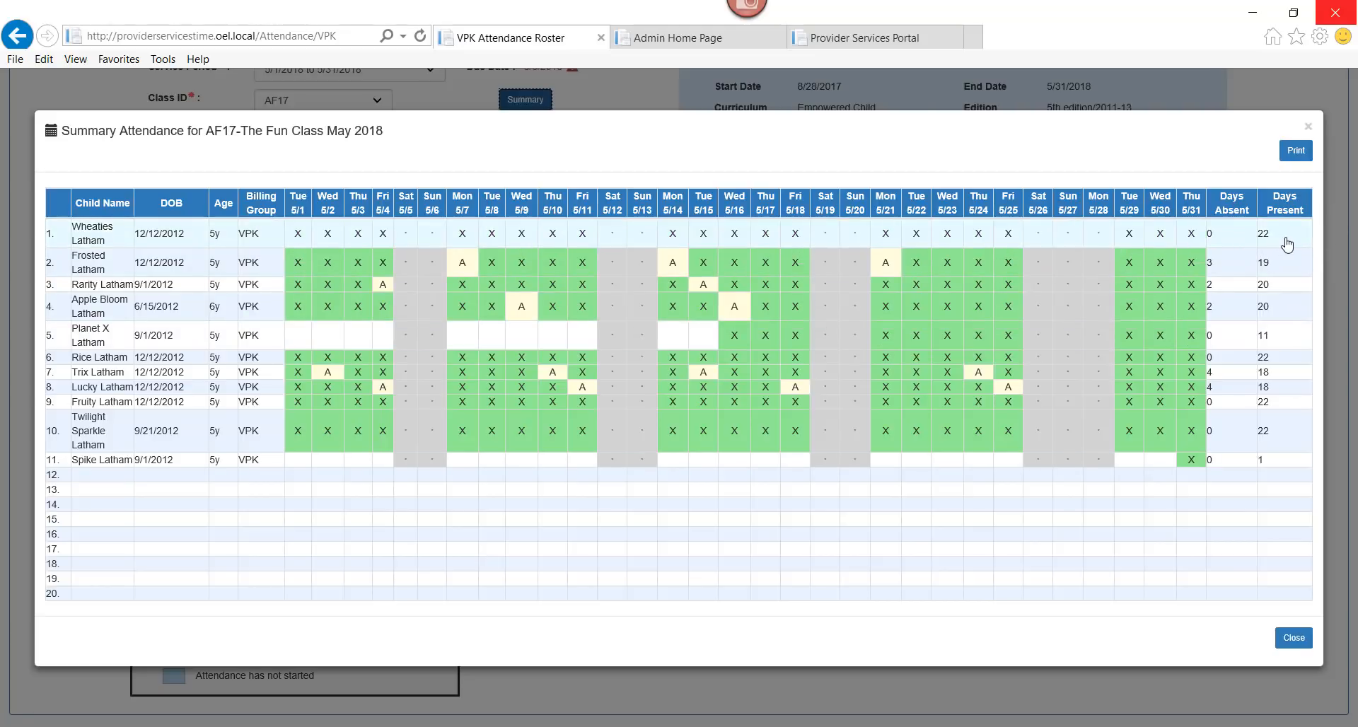
{"action": "left_click", "coordinate": [1294, 638]}
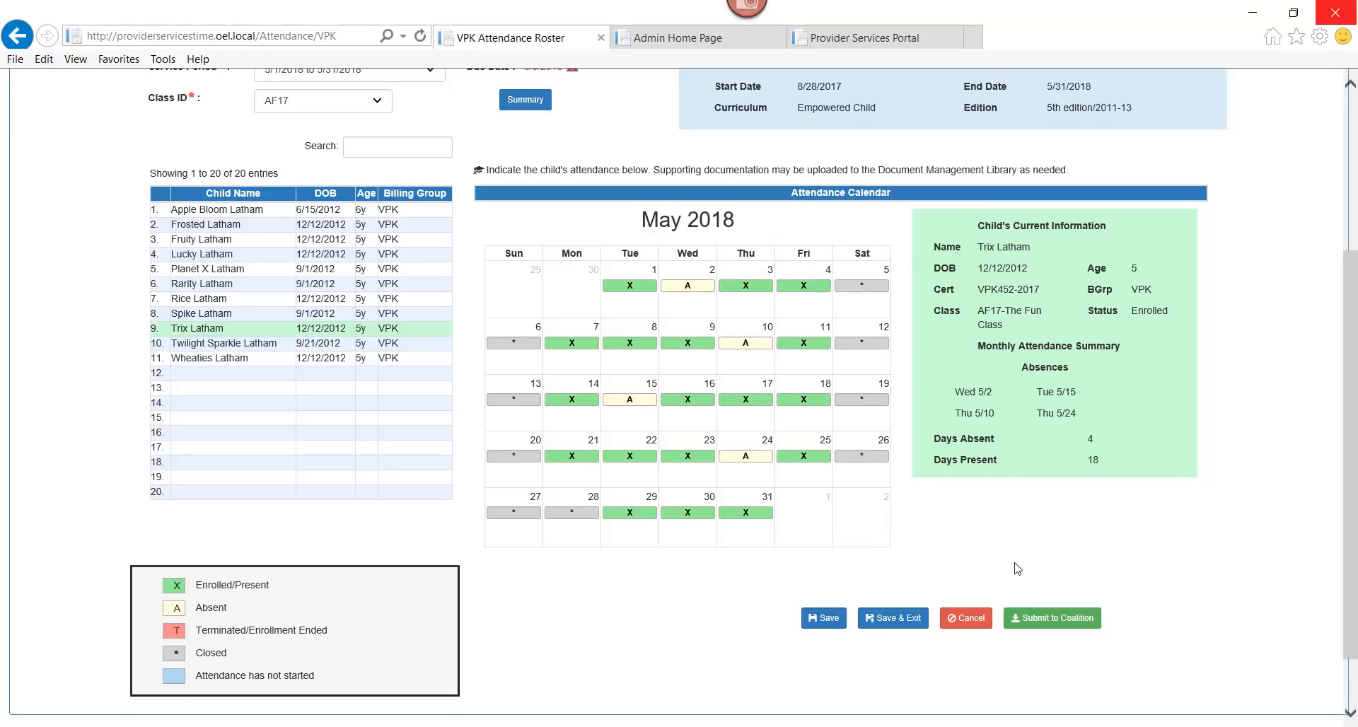
Scroll down and choose Submit to Coalition for the May 2018 attendance
{"action": "left_click_drag", "start_coordinate": [1351, 515], "coordinate": [1353, 443]}
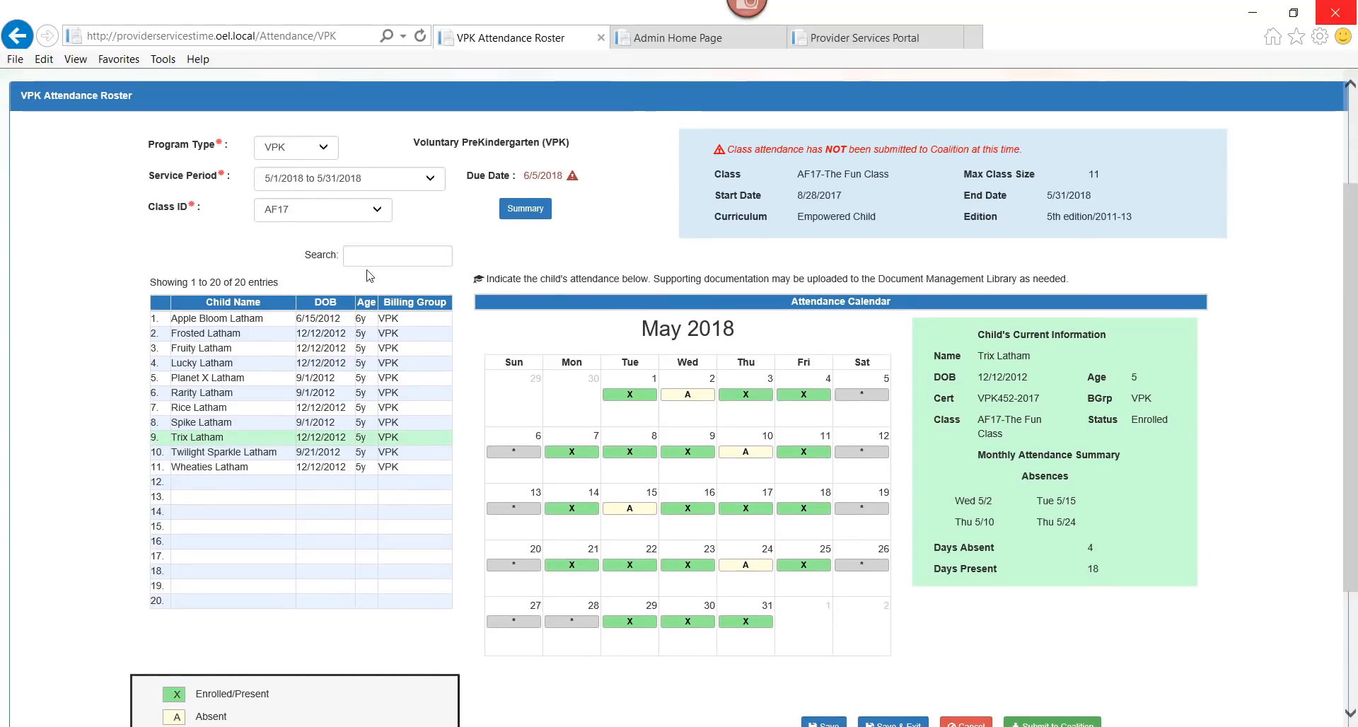
{"action": "left_click_drag", "start_coordinate": [1351, 467], "coordinate": [1352, 555]}
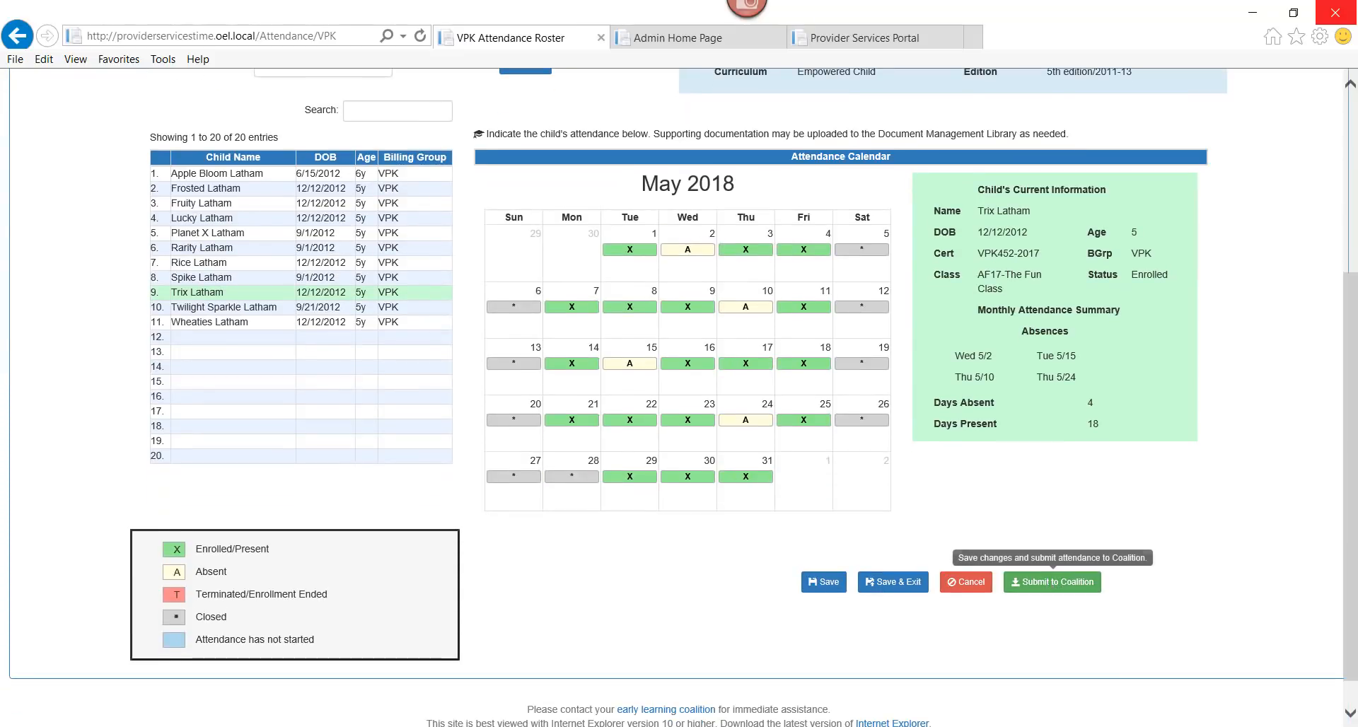
{"action": "left_click_drag", "start_coordinate": [1352, 630], "coordinate": [1353, 557]}
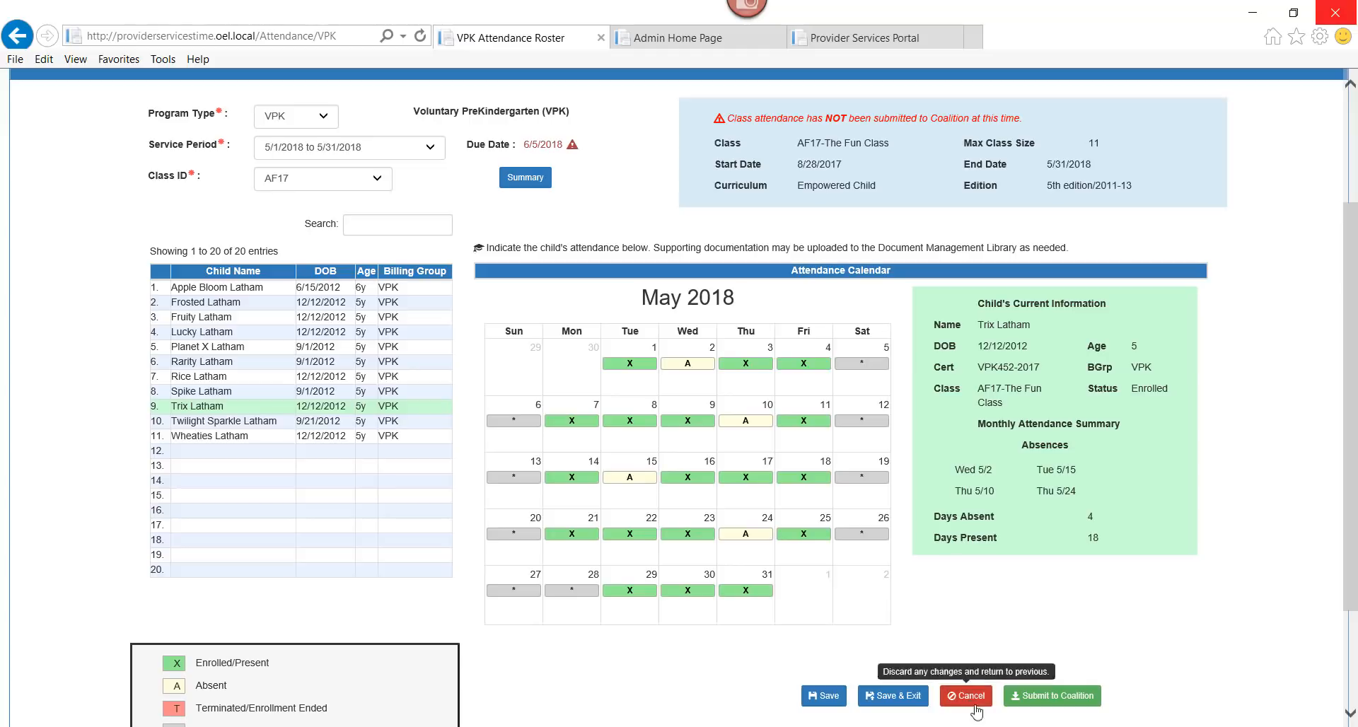
{"action": "left_click", "coordinate": [1040, 698]}
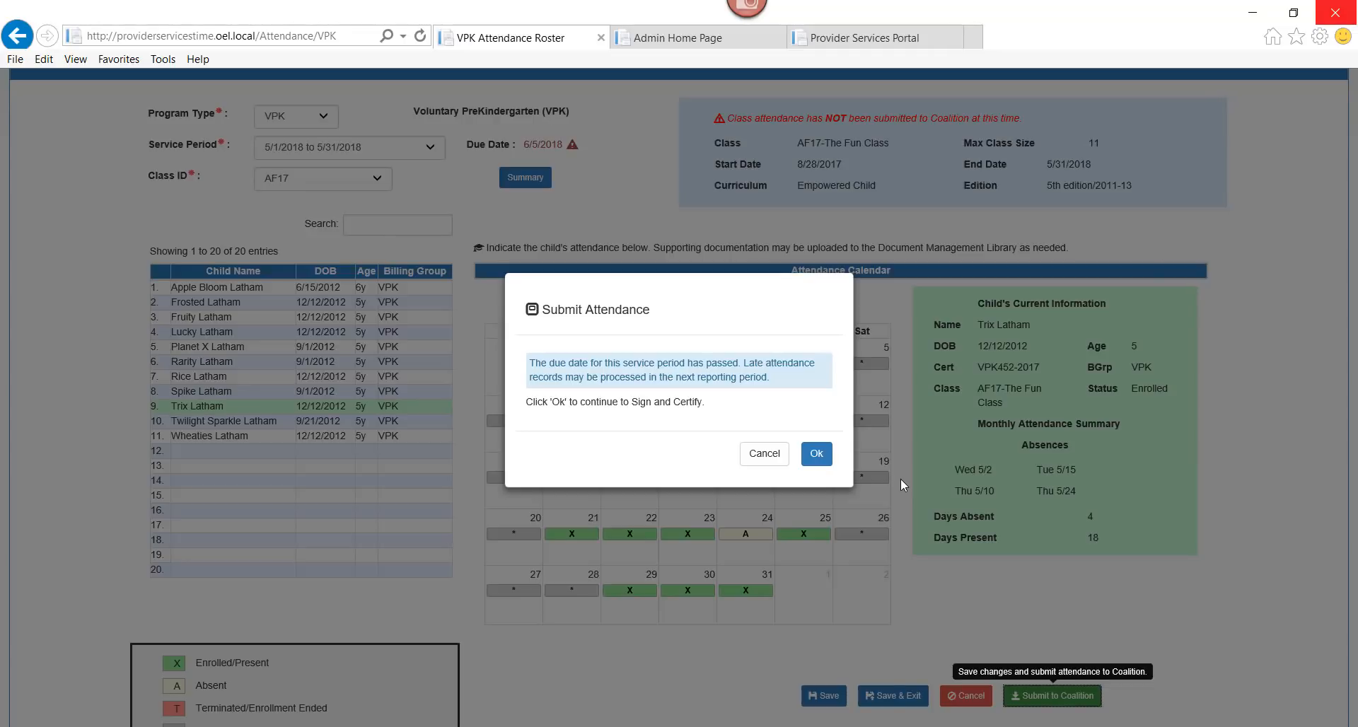
Accept the late-submission notice and scroll down to the Sign and Certify fields
{"action": "left_click", "coordinate": [817, 457]}
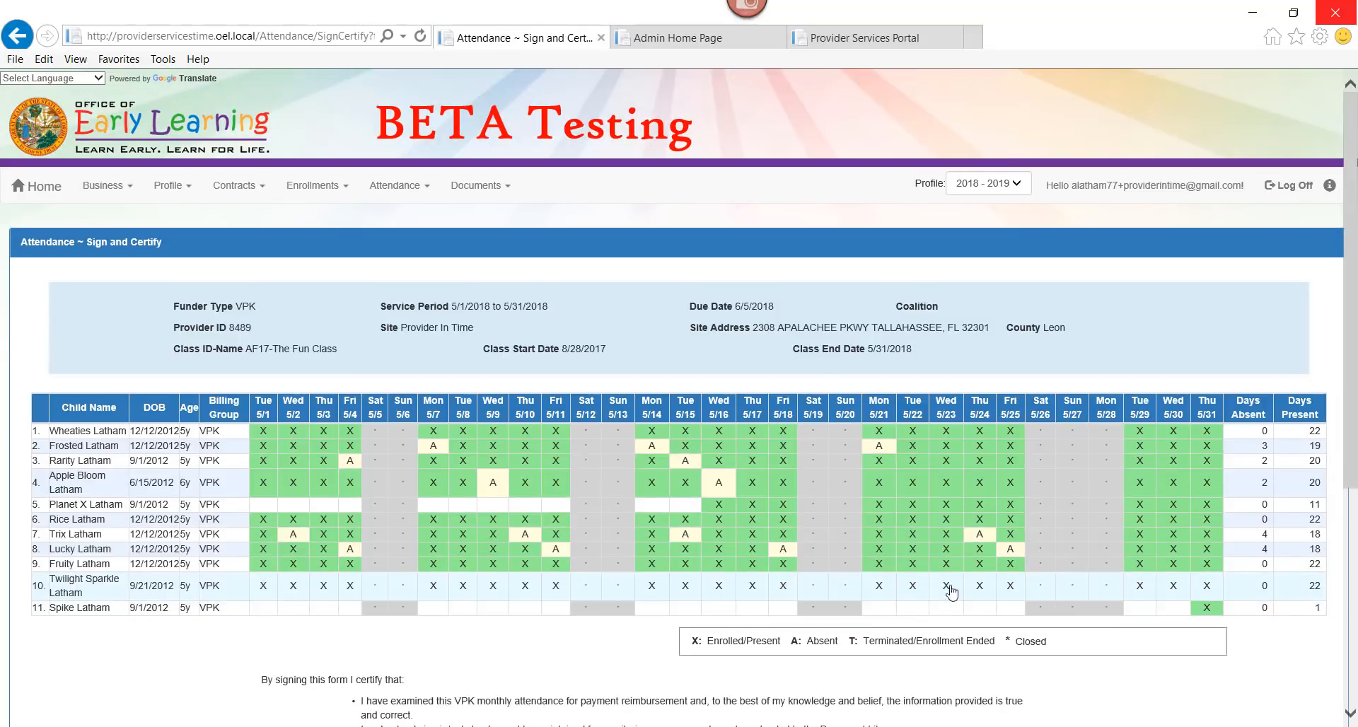
{"action": "scroll", "coordinate": [1353, 410], "scroll_direction": "down", "scroll_amount": 2}
{"action": "left_click_drag", "start_coordinate": [1352, 412], "coordinate": [1352, 477]}
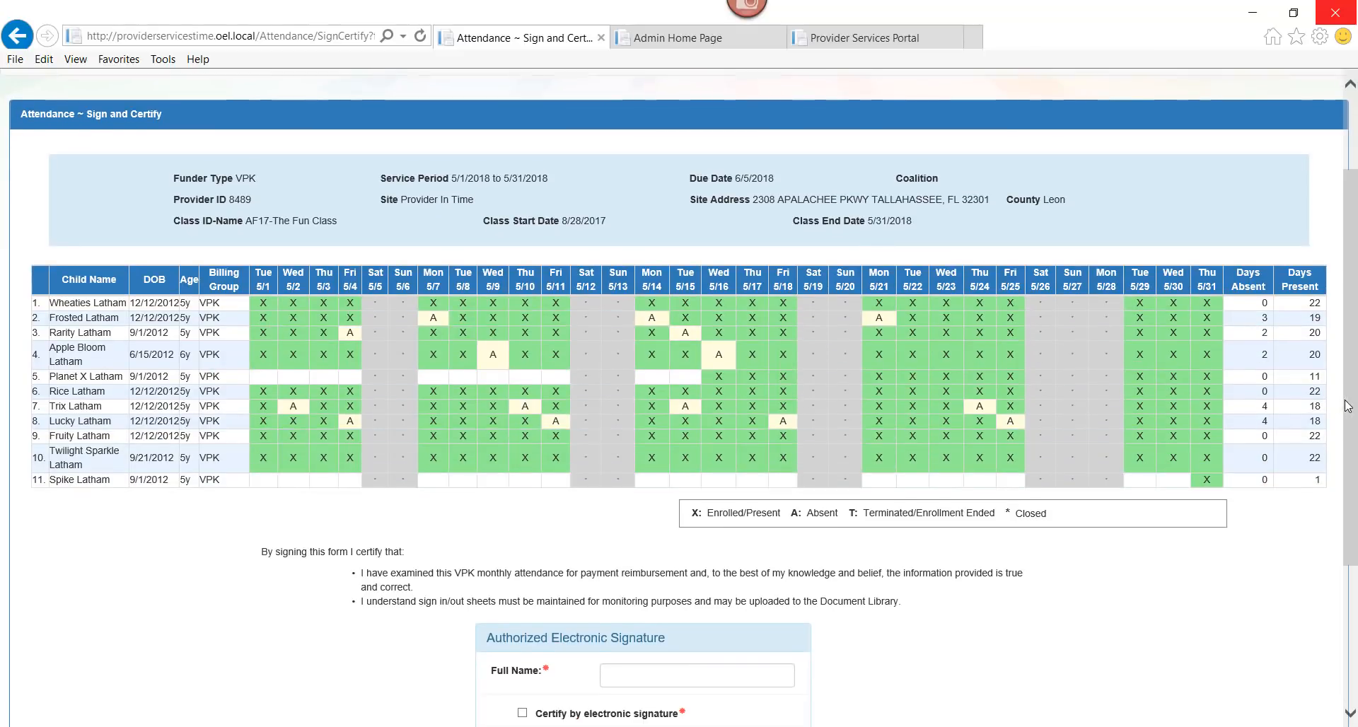
{"action": "left_click_drag", "start_coordinate": [1352, 530], "coordinate": [1352, 578]}
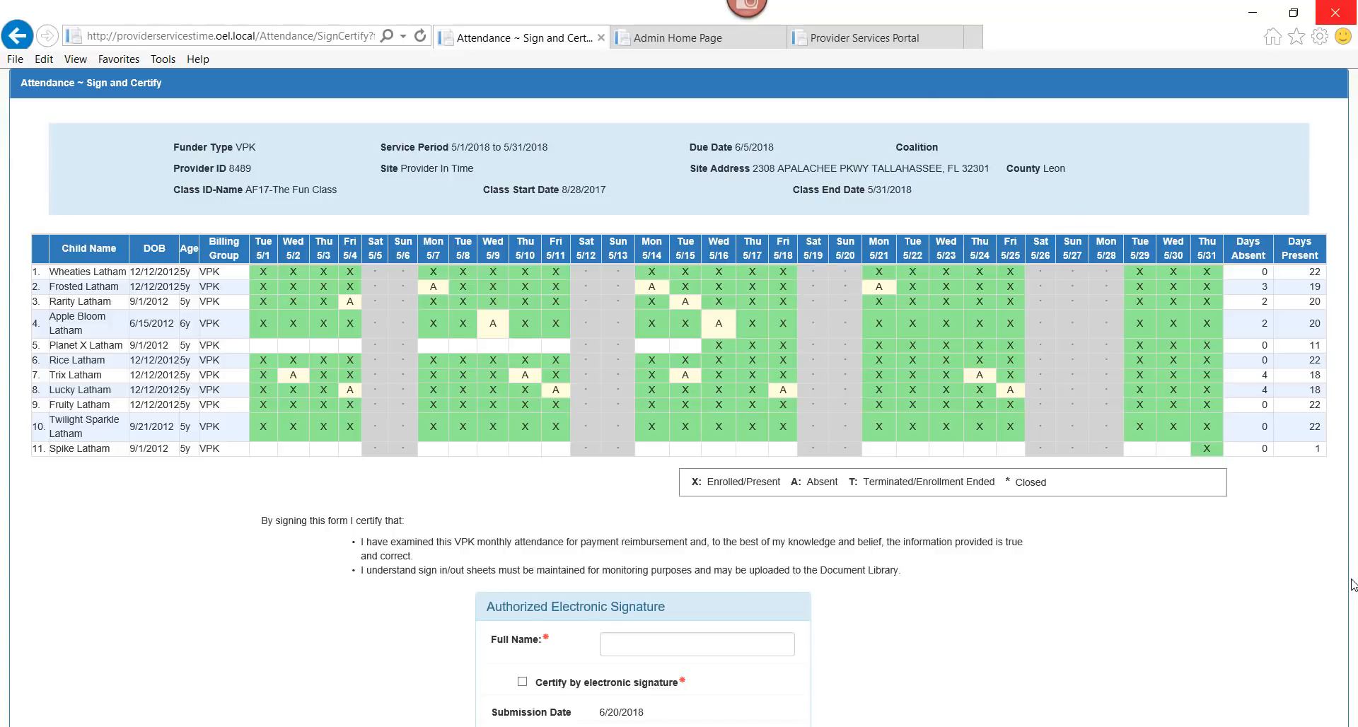
{"action": "scroll", "coordinate": [1352, 559], "scroll_direction": "down", "scroll_amount": 1}
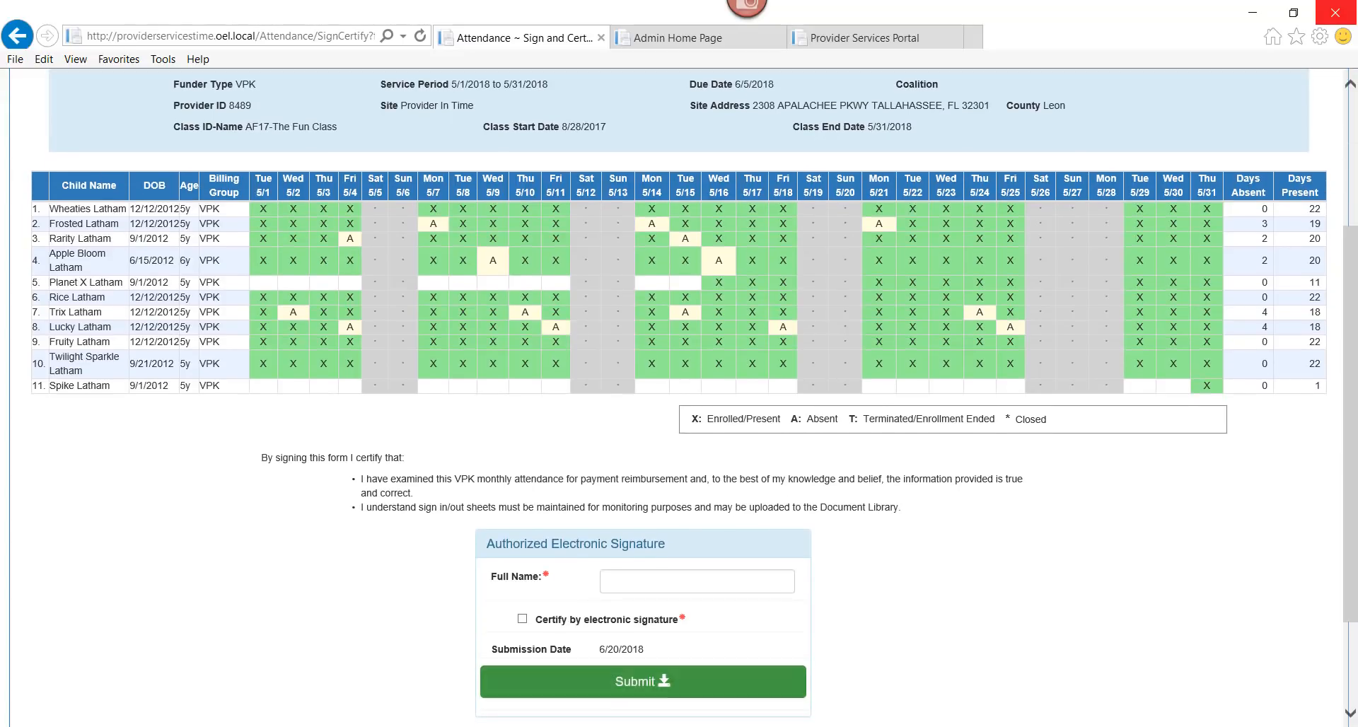
Enter the signer's full name, certify by electronic signature, and submit the May attendance
{"action": "left_click", "coordinate": [691, 576]}
{"action": "left_click", "coordinate": [523, 619]}
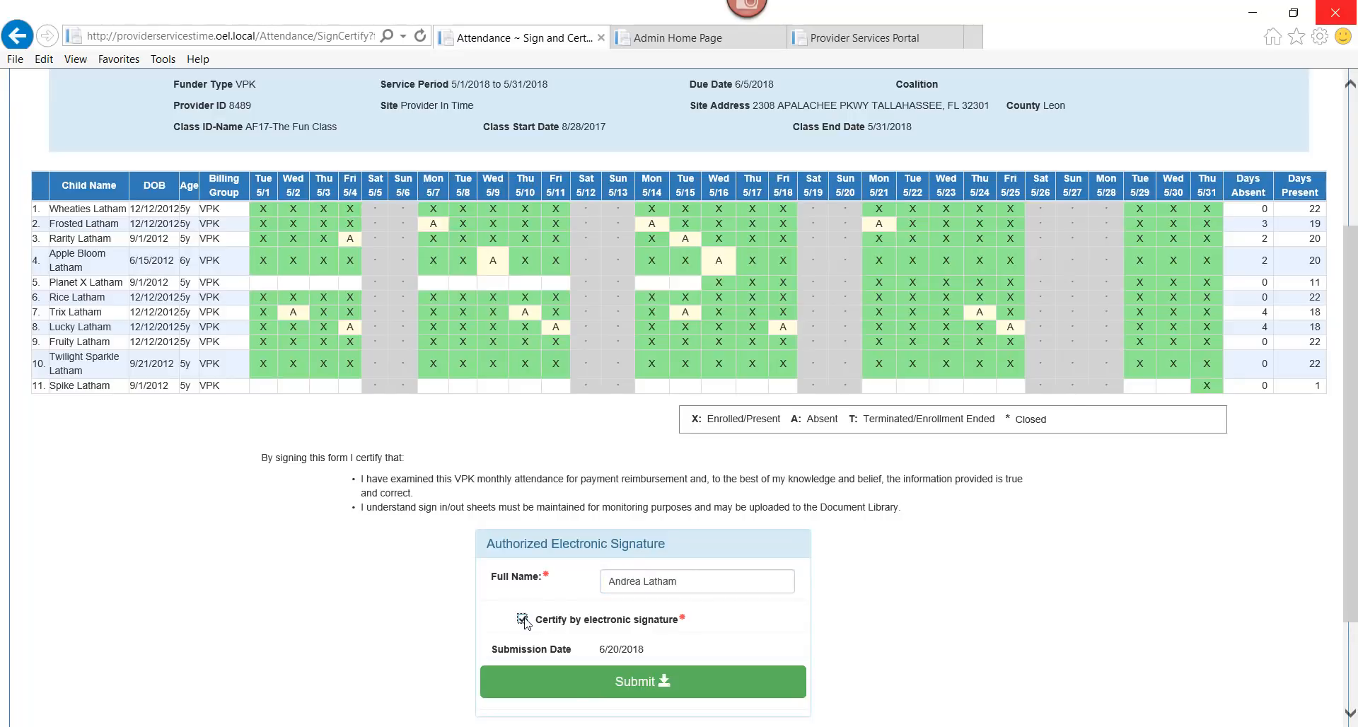
{"action": "left_click", "coordinate": [621, 690]}
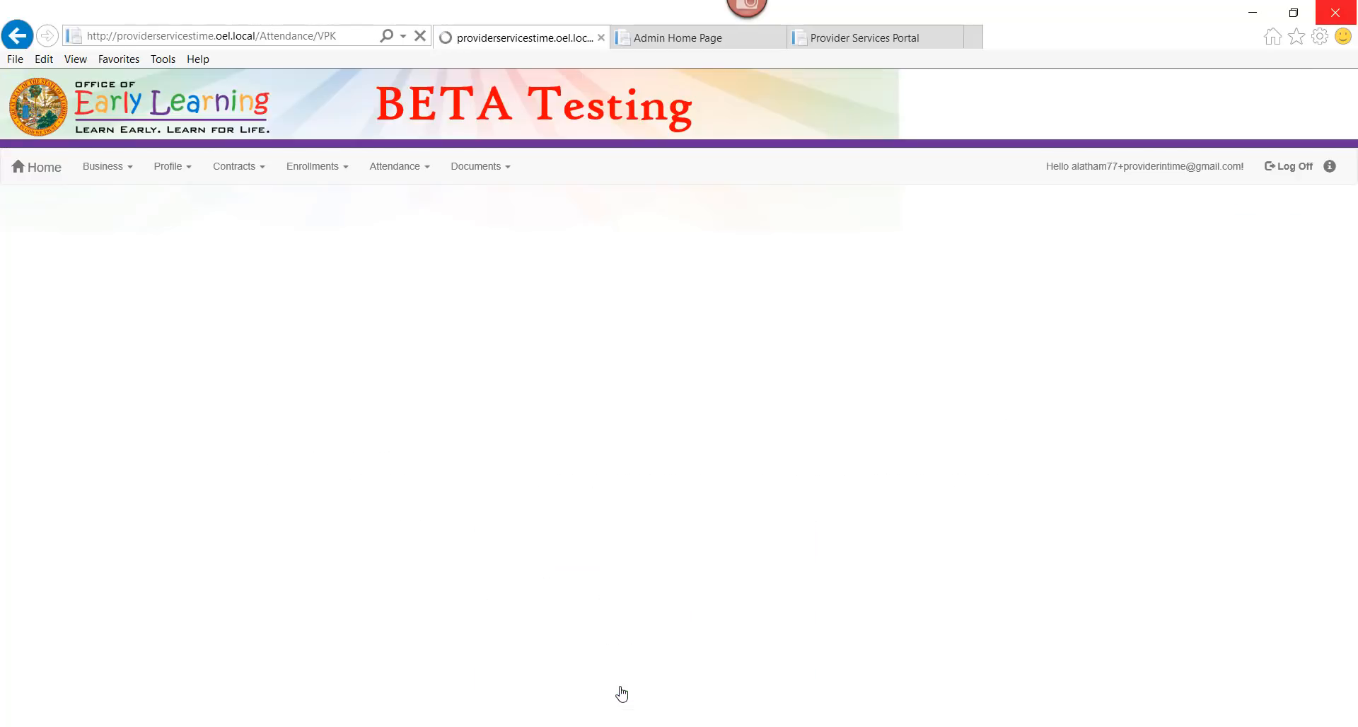
{"action": "left_click_drag", "start_coordinate": [1351, 182], "coordinate": [1356, 333]}
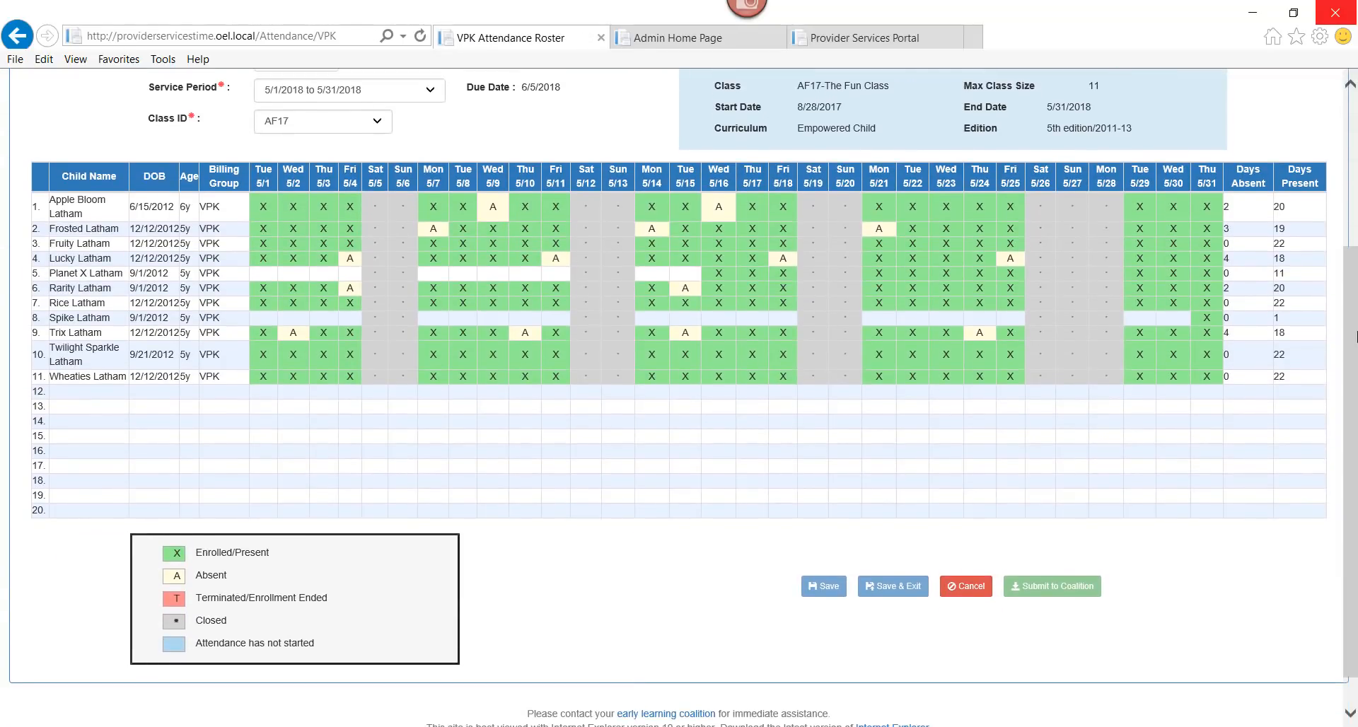
Select the 4/1/2018 to 4/30/2018 service period on the AF17 roster
{"action": "left_click_drag", "start_coordinate": [1356, 276], "coordinate": [1352, 164]}
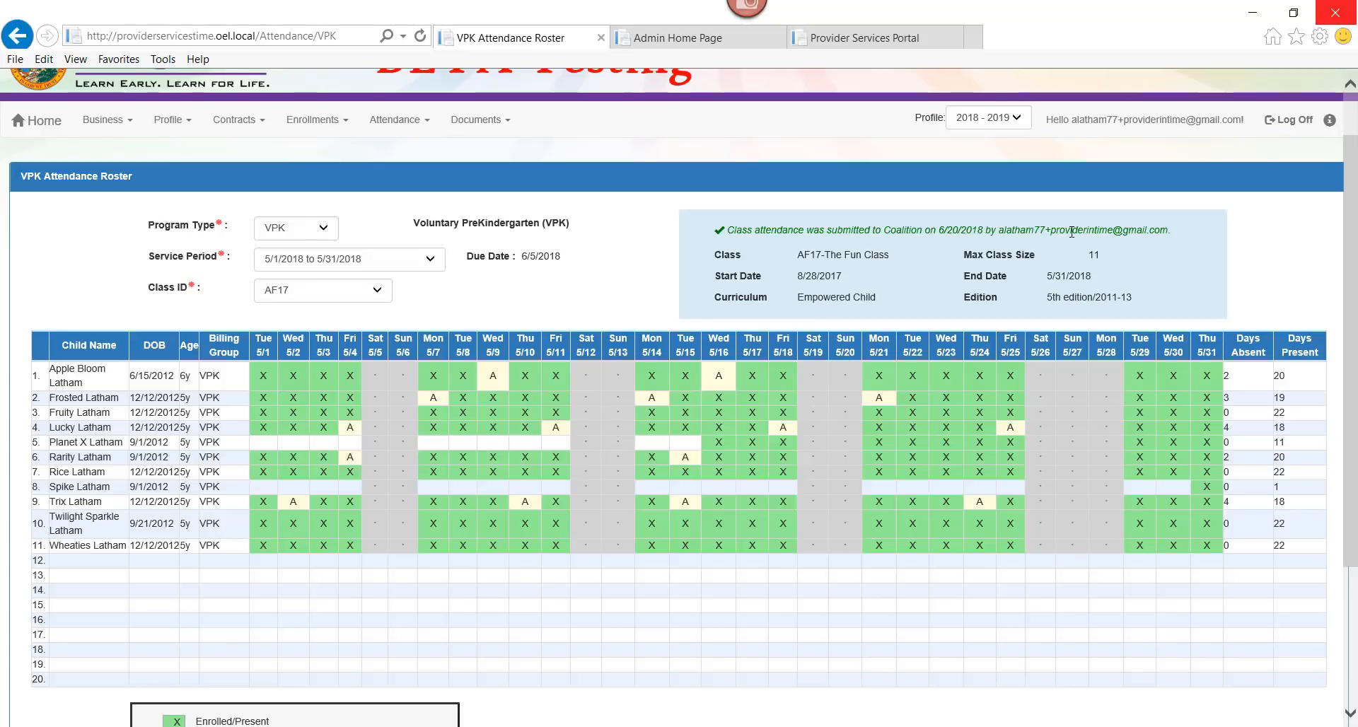
{"action": "left_click", "coordinate": [367, 262]}
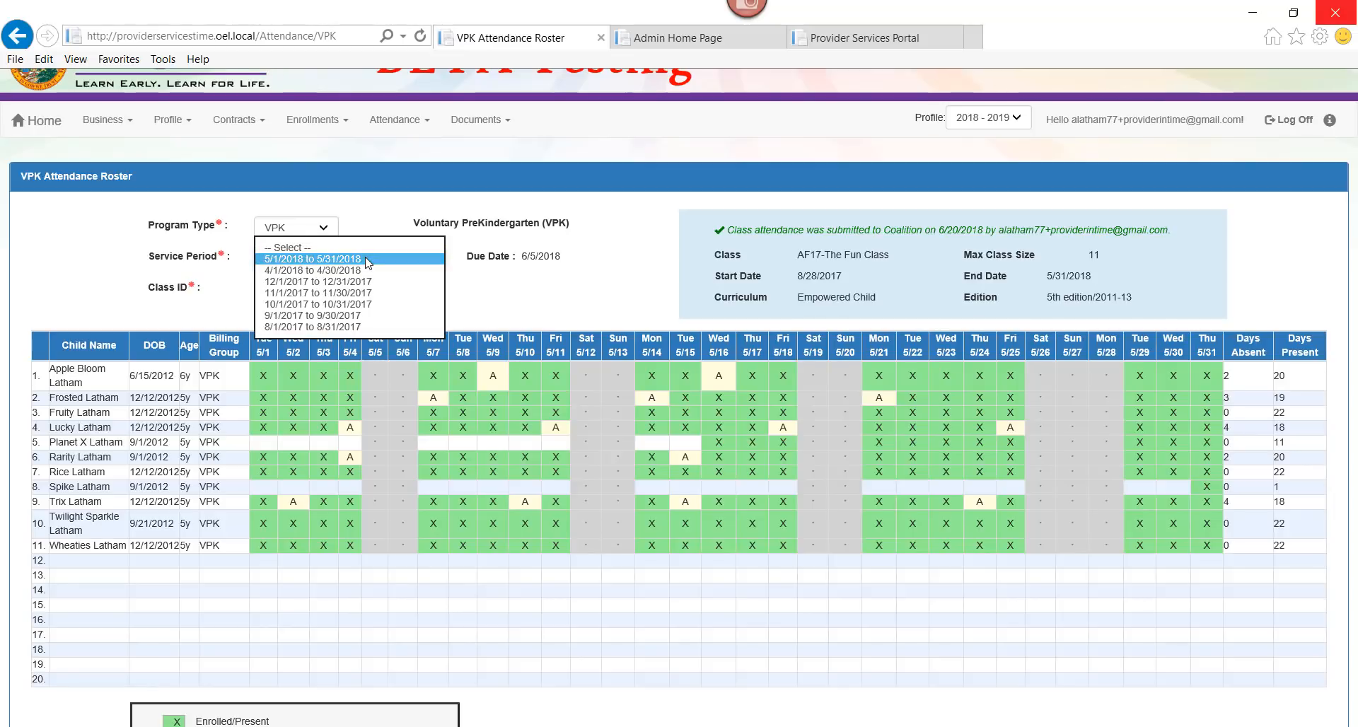
{"action": "left_click", "coordinate": [368, 270]}
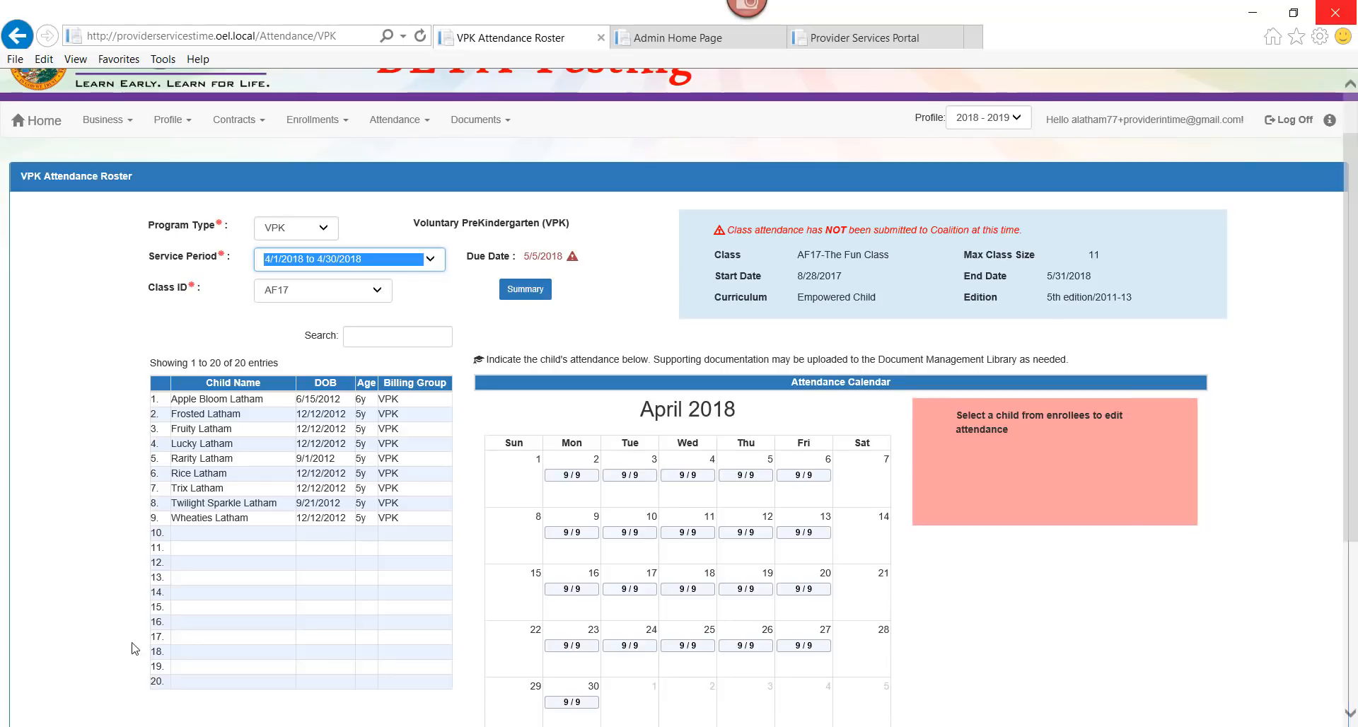
Mark the second child absent on April 11 and April 19 and save
{"action": "left_click", "coordinate": [218, 421]}
{"action": "left_click", "coordinate": [699, 537]}
{"action": "left_click", "coordinate": [748, 589]}
{"action": "scroll", "coordinate": [751, 602], "scroll_direction": "down", "scroll_amount": 3}
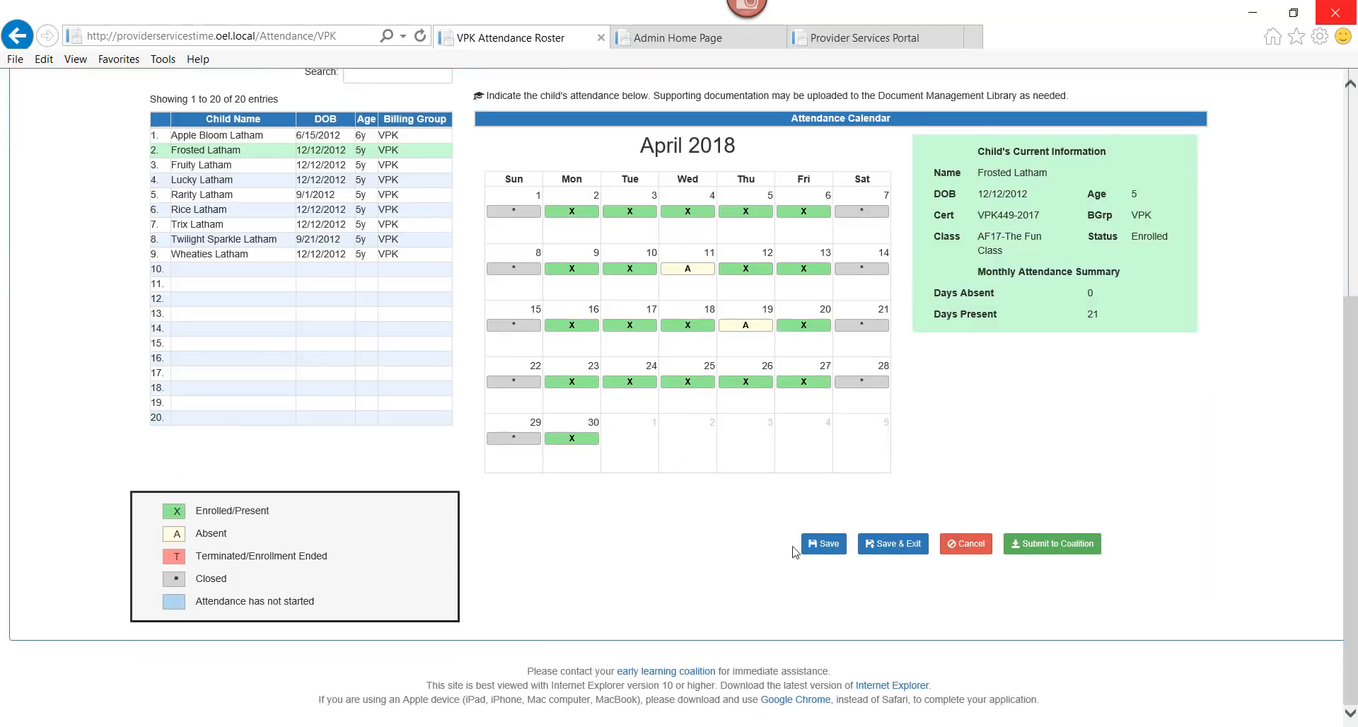
{"action": "left_click", "coordinate": [820, 544]}
Mark the sixth child absent on April 9 and April 19, then save and confirm
{"action": "double_click", "coordinate": [182, 261]}
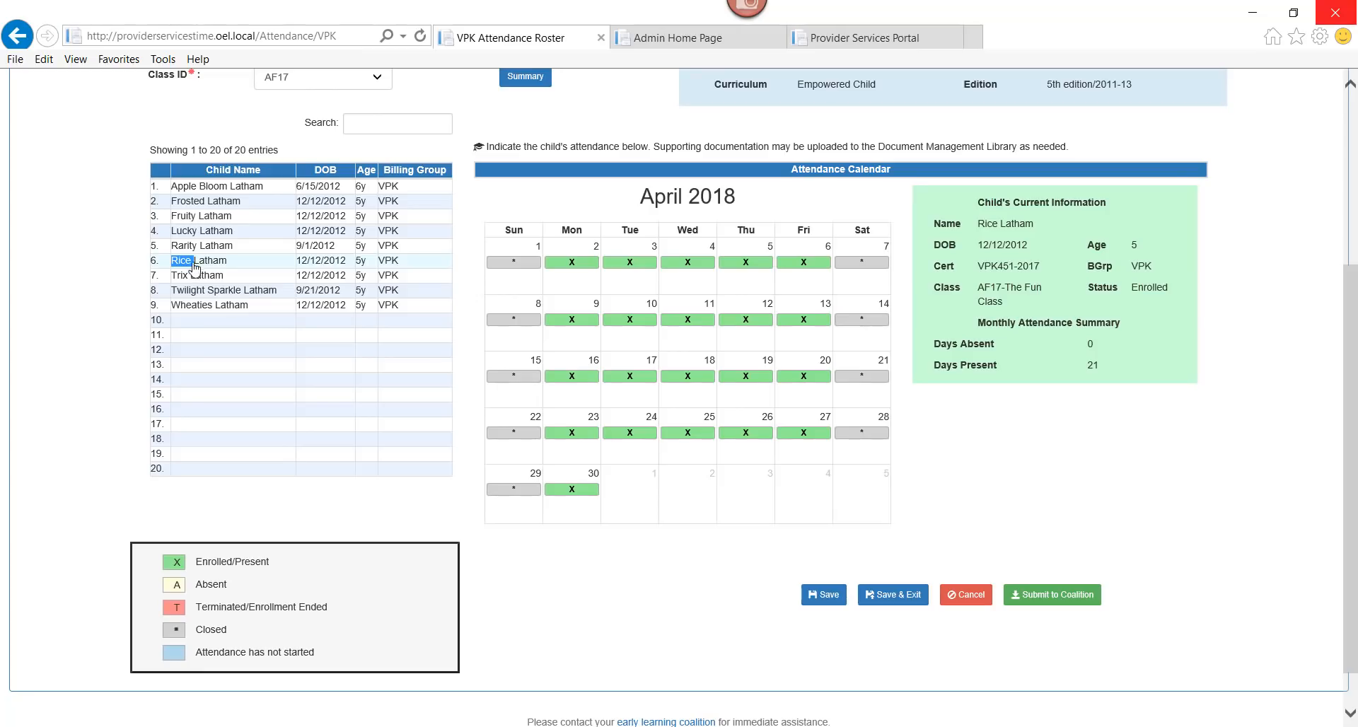
{"action": "left_click", "coordinate": [596, 320]}
{"action": "left_click", "coordinate": [746, 377]}
{"action": "left_click", "coordinate": [824, 594]}
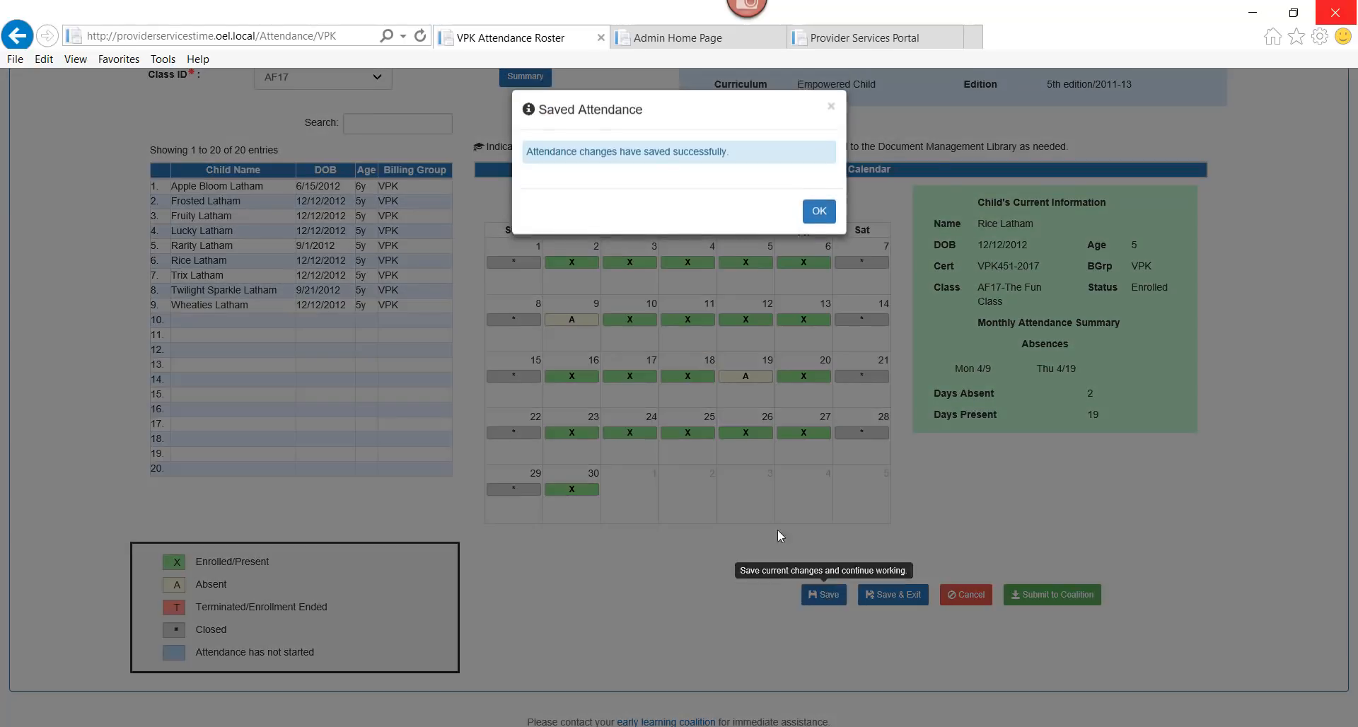
{"action": "left_click", "coordinate": [815, 211]}
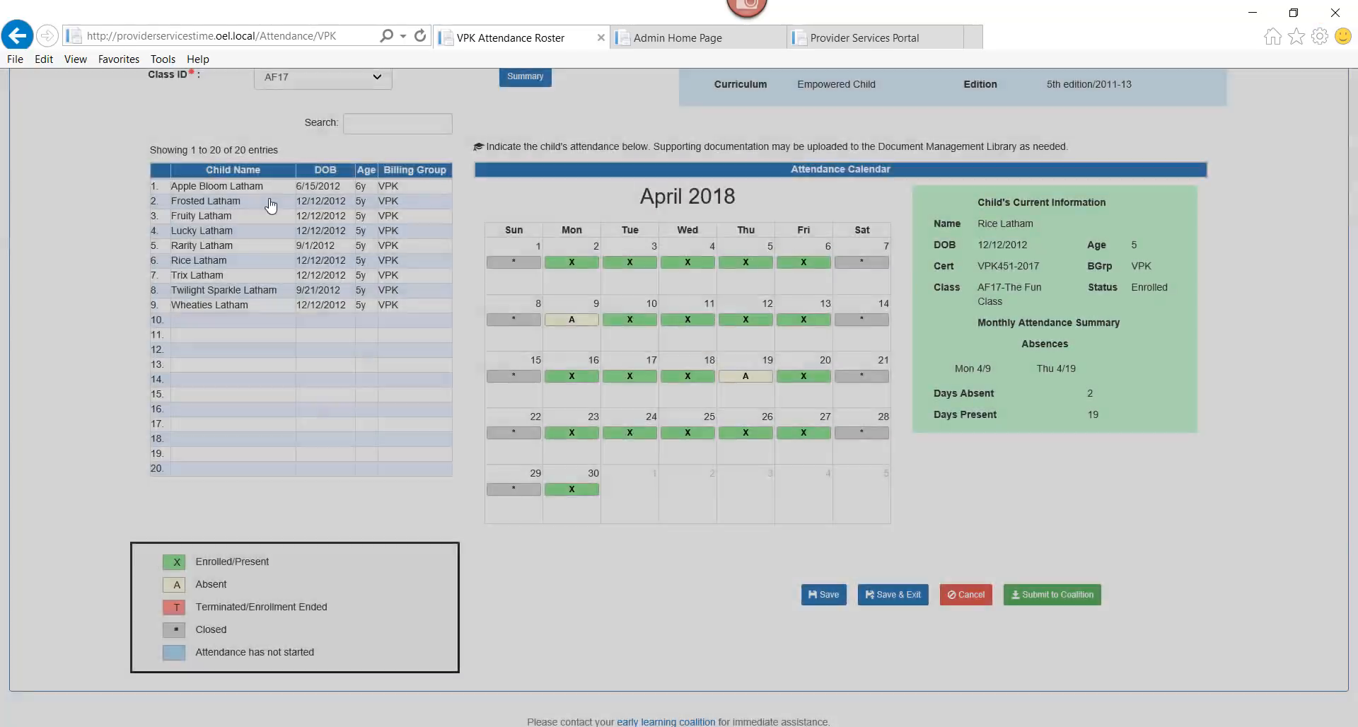
Mark the eighth child absent every Thursday and Friday, April 5–27, then save and confirm
{"action": "left_click", "coordinate": [212, 291]}
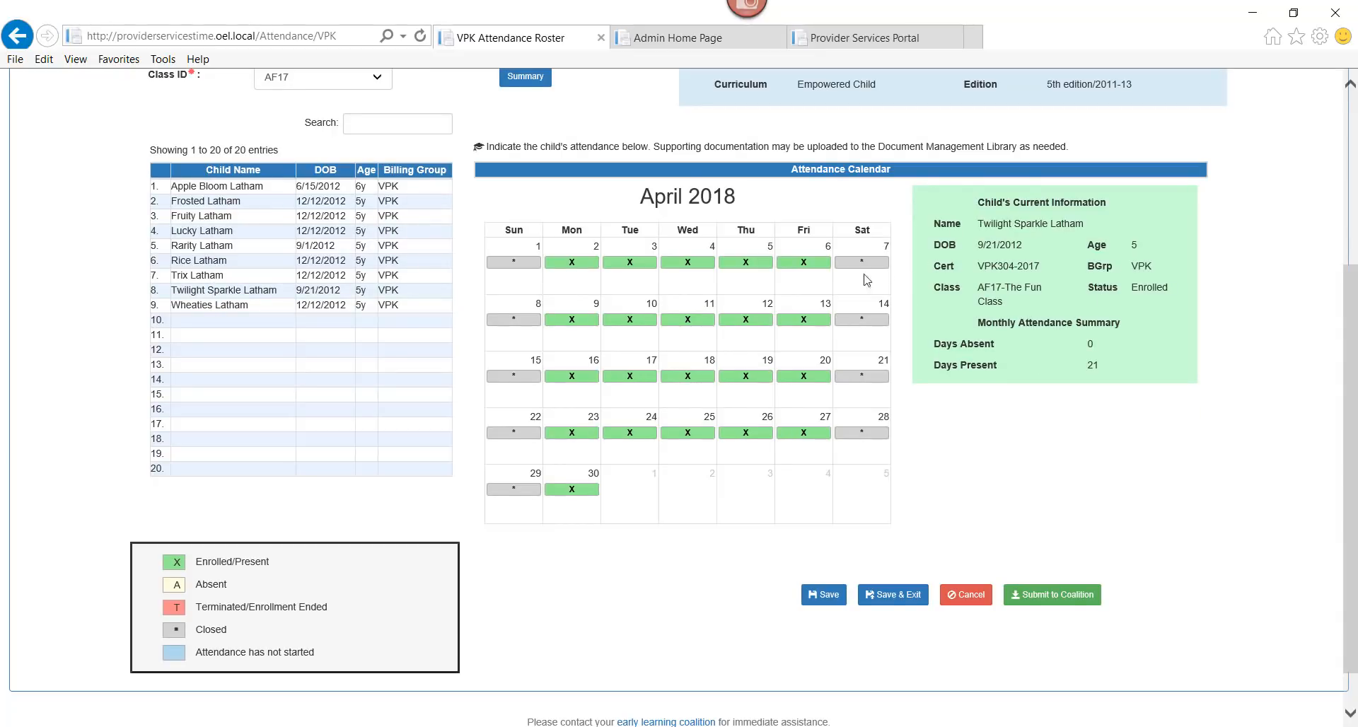
{"action": "left_click", "coordinate": [822, 263]}
{"action": "left_click", "coordinate": [807, 319]}
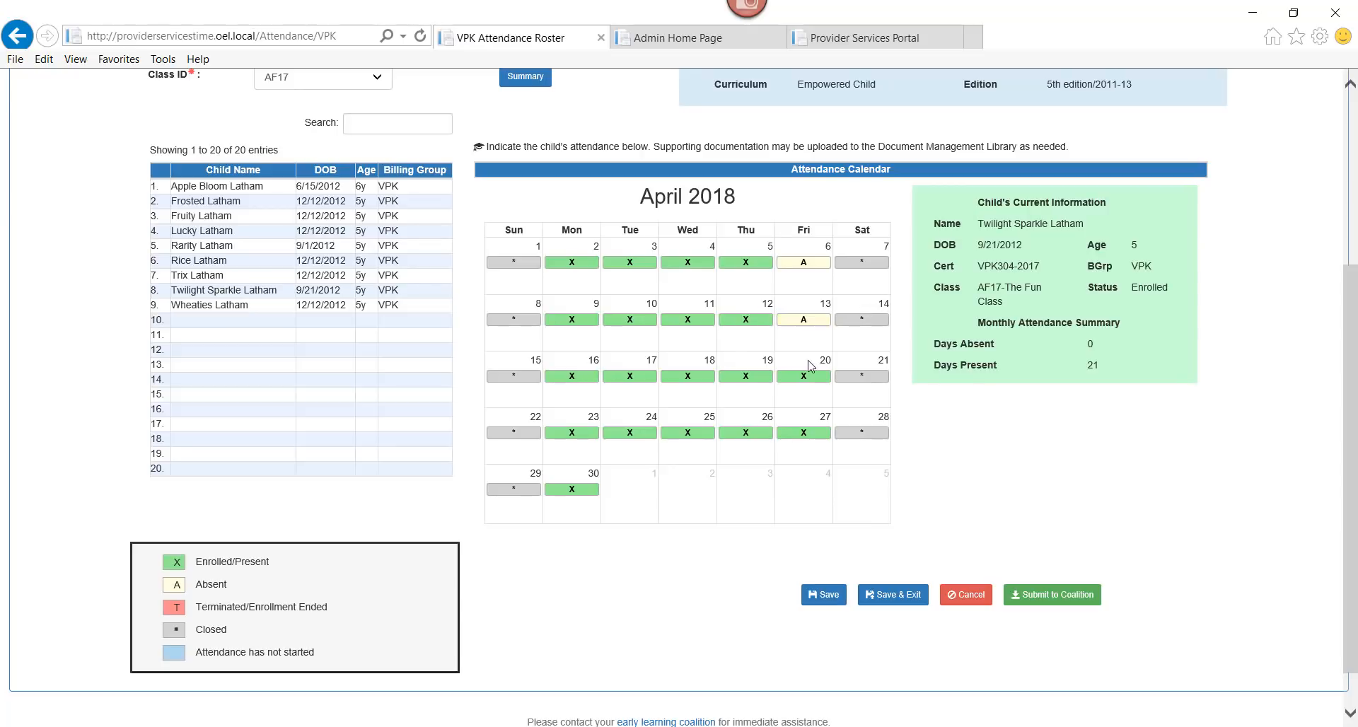
{"action": "left_click", "coordinate": [808, 379]}
{"action": "left_click", "coordinate": [806, 434]}
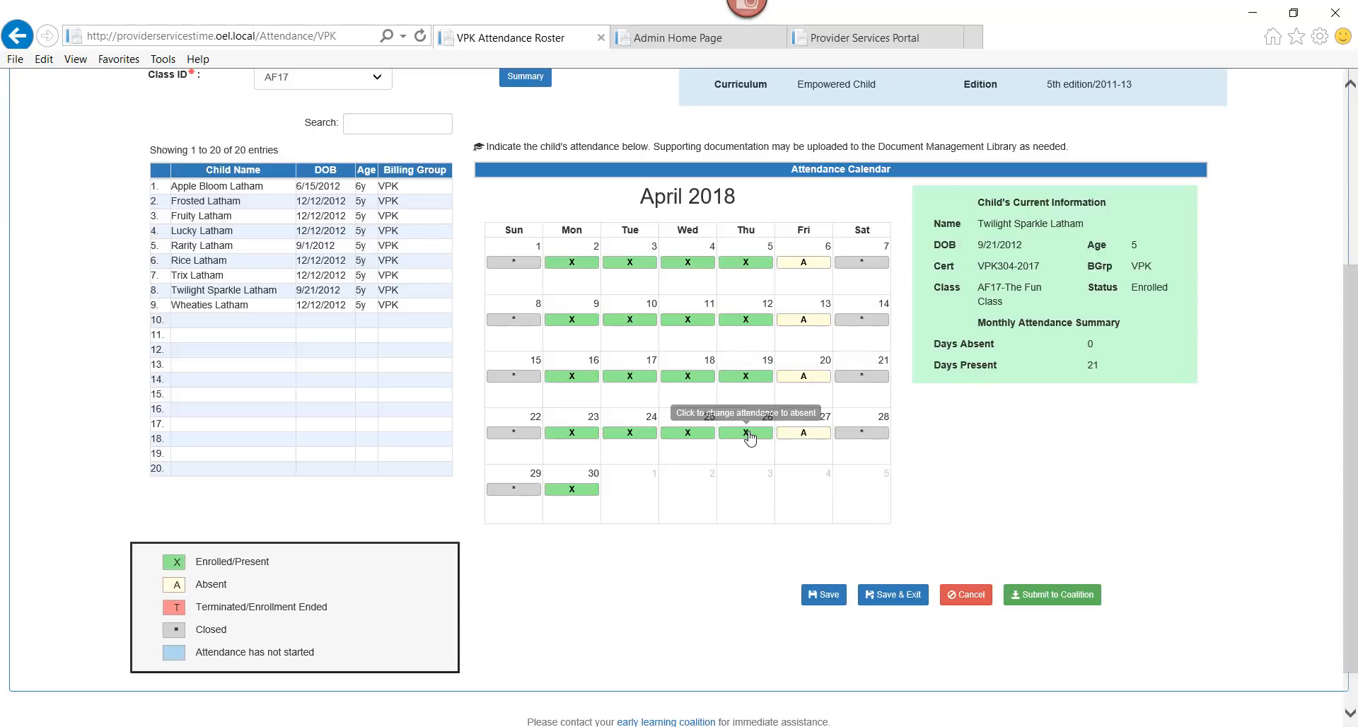
{"action": "left_click", "coordinate": [753, 432]}
{"action": "left_click", "coordinate": [753, 376]}
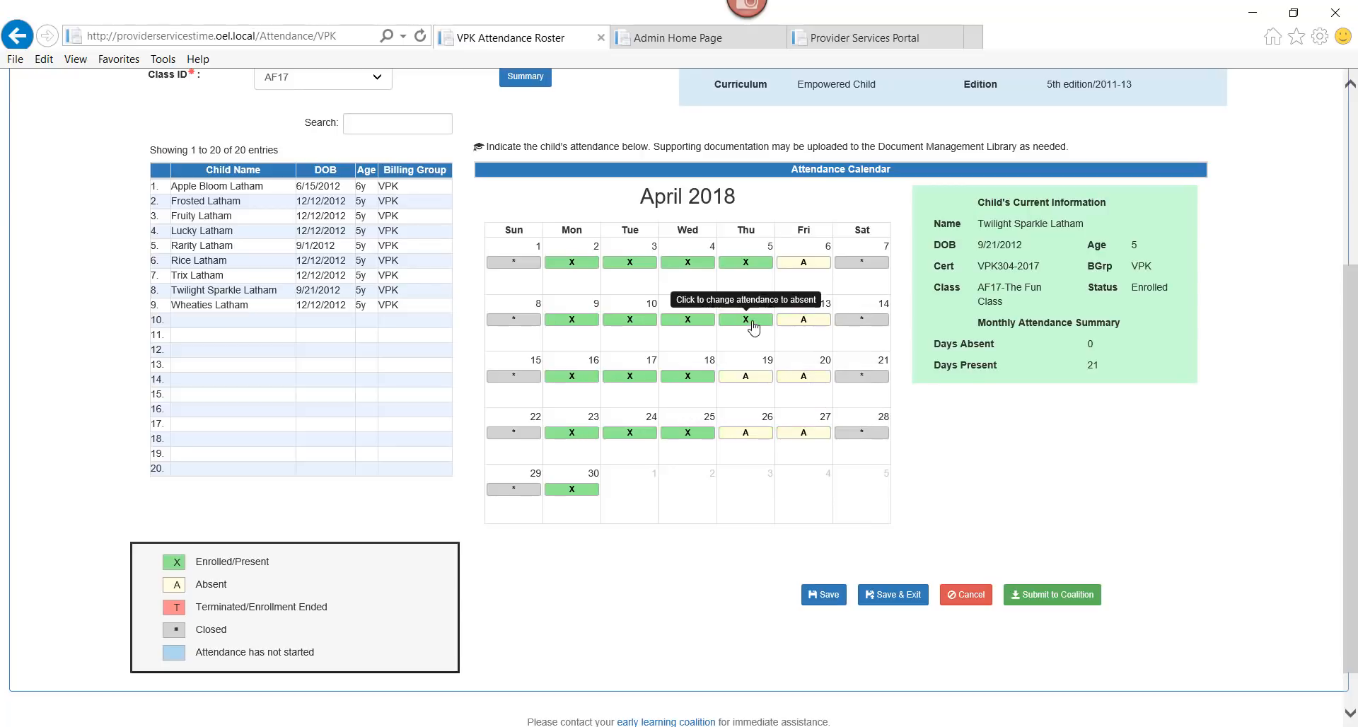
{"action": "left_click", "coordinate": [751, 319]}
{"action": "left_click", "coordinate": [749, 263]}
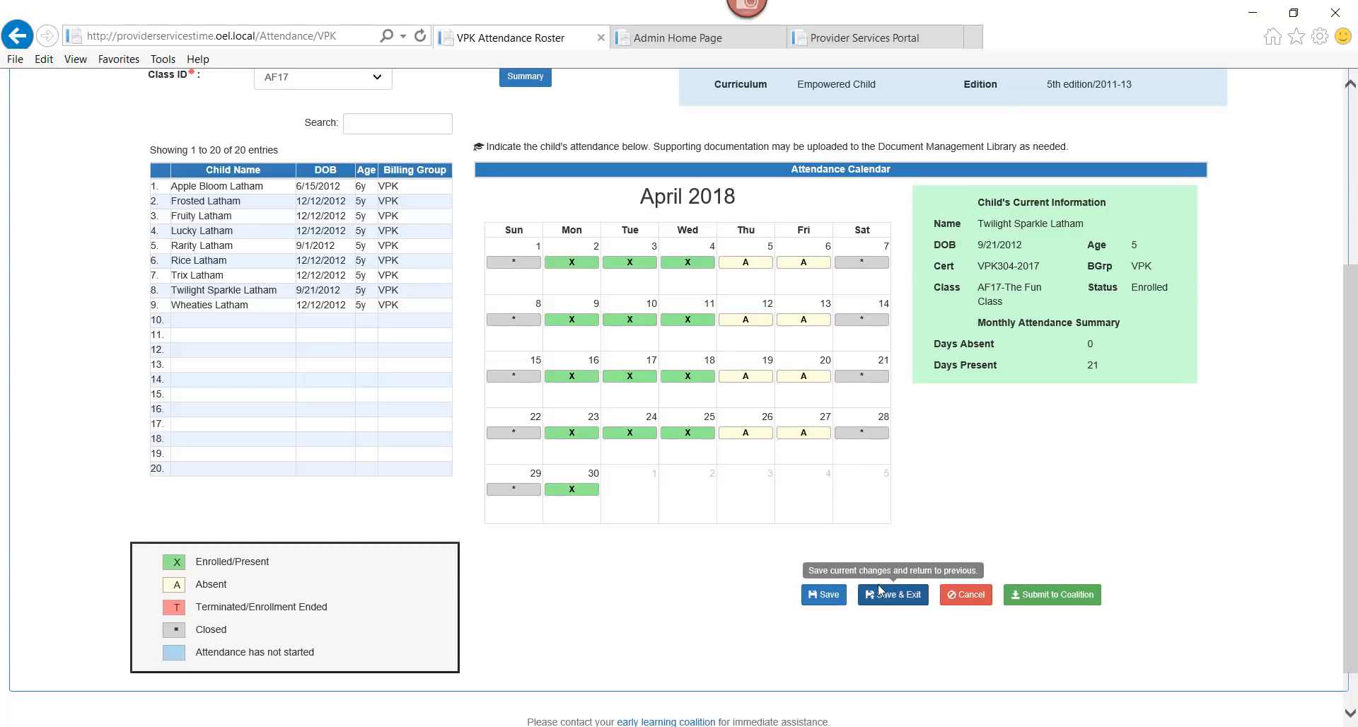
{"action": "left_click", "coordinate": [827, 596]}
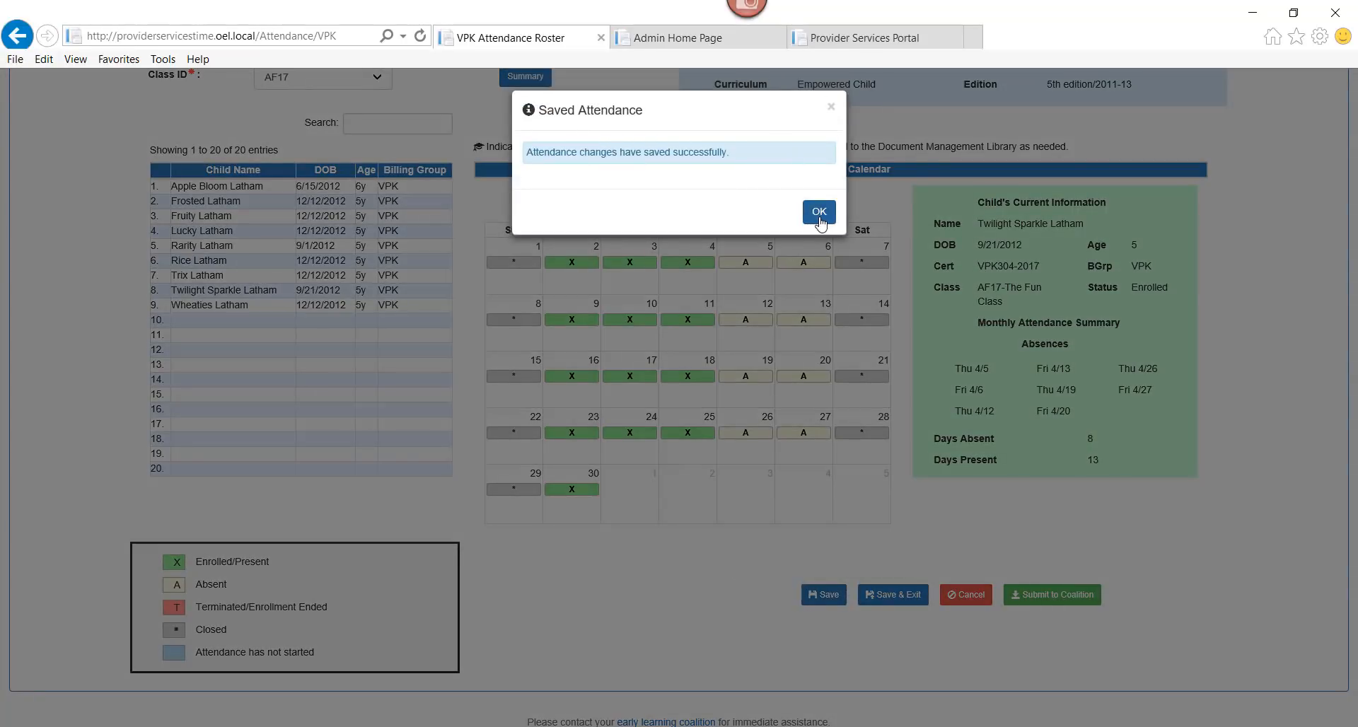
{"action": "left_click", "coordinate": [819, 212]}
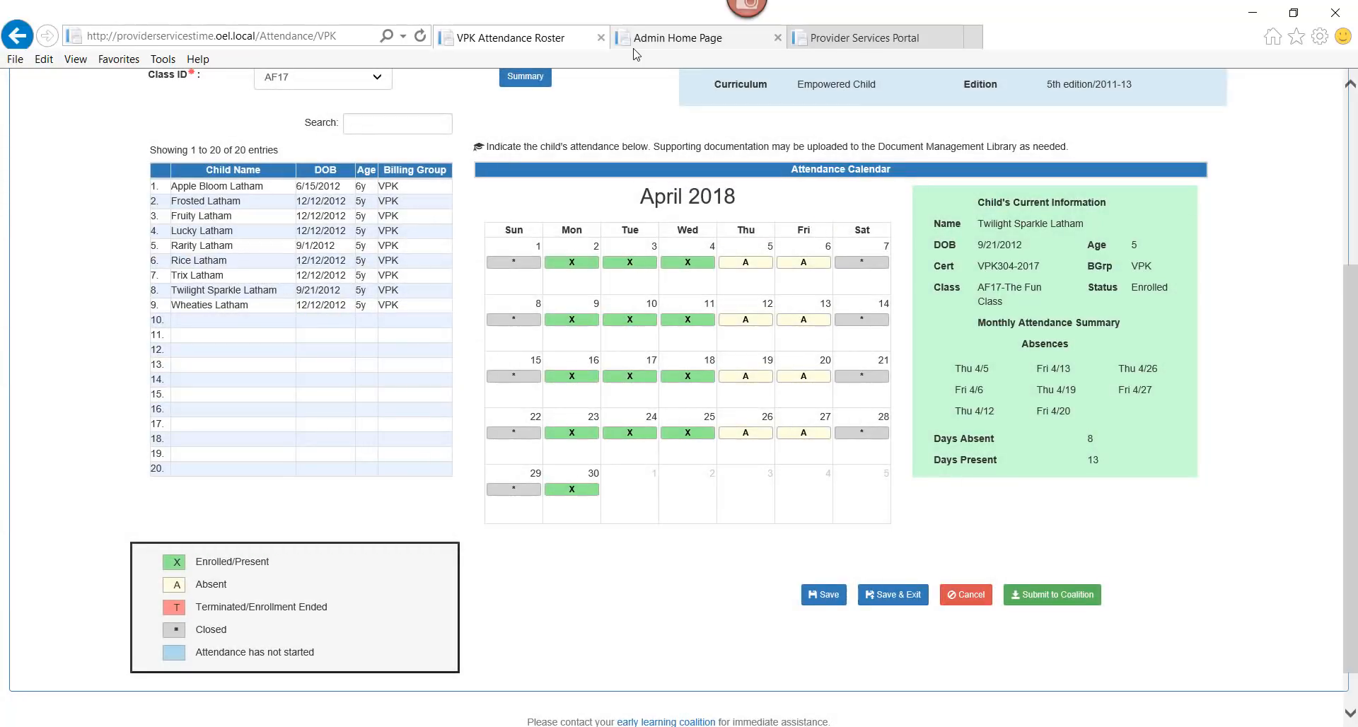
{"action": "left_click", "coordinate": [520, 80]}
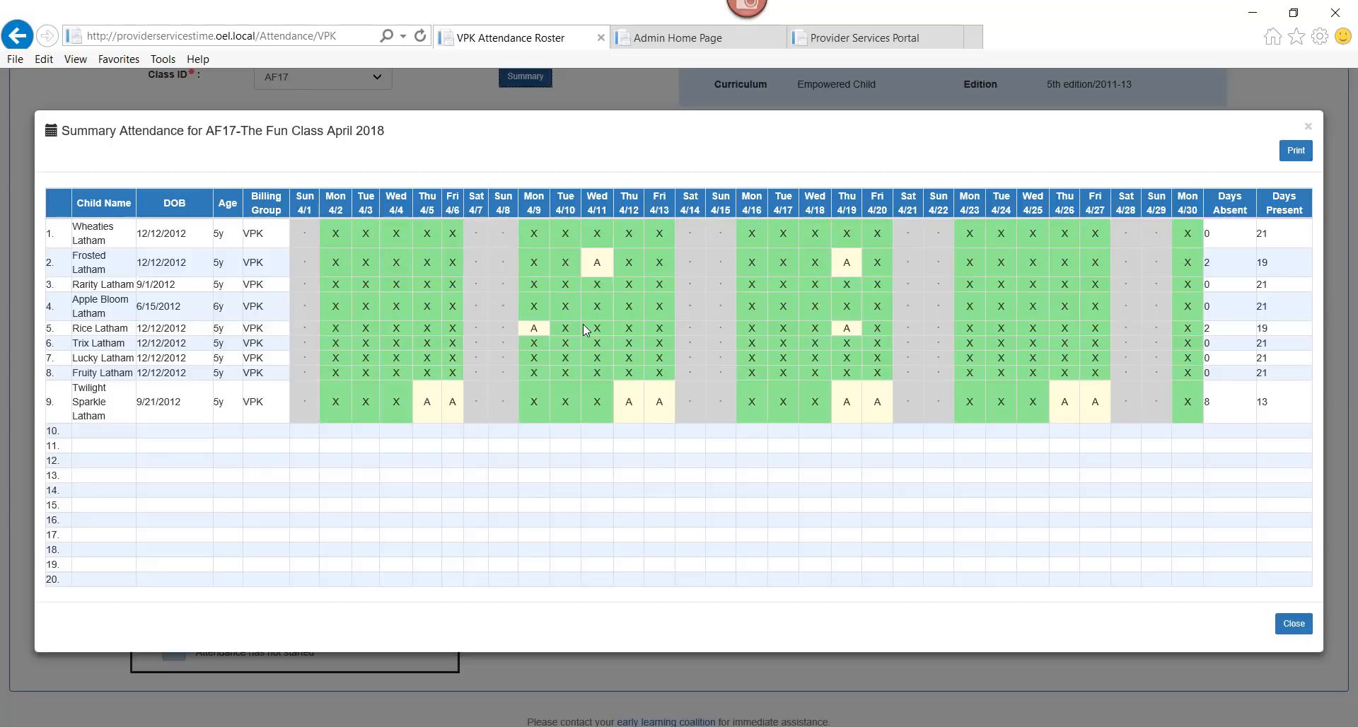
{"action": "left_click", "coordinate": [1308, 130]}
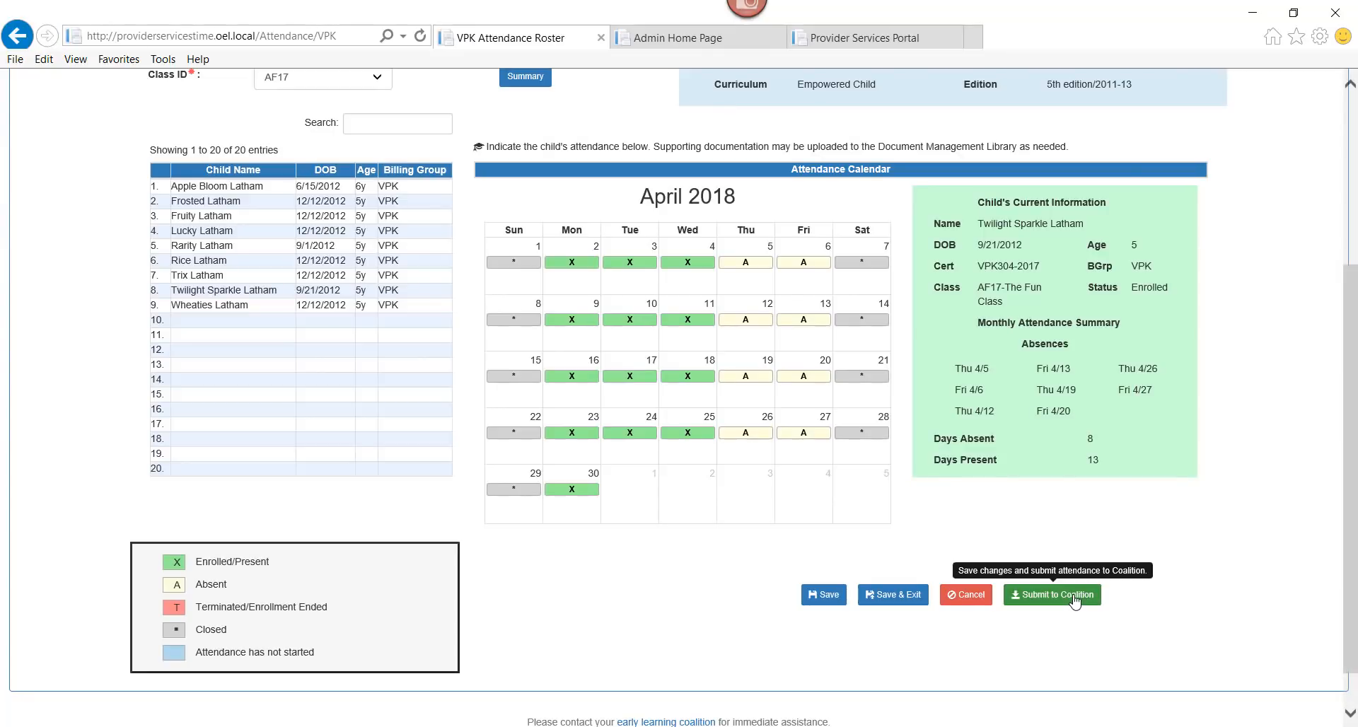
Start the April Submit to Coalition, read through the Sign and Certify page, then cancel without signing
{"action": "left_click", "coordinate": [1075, 600]}
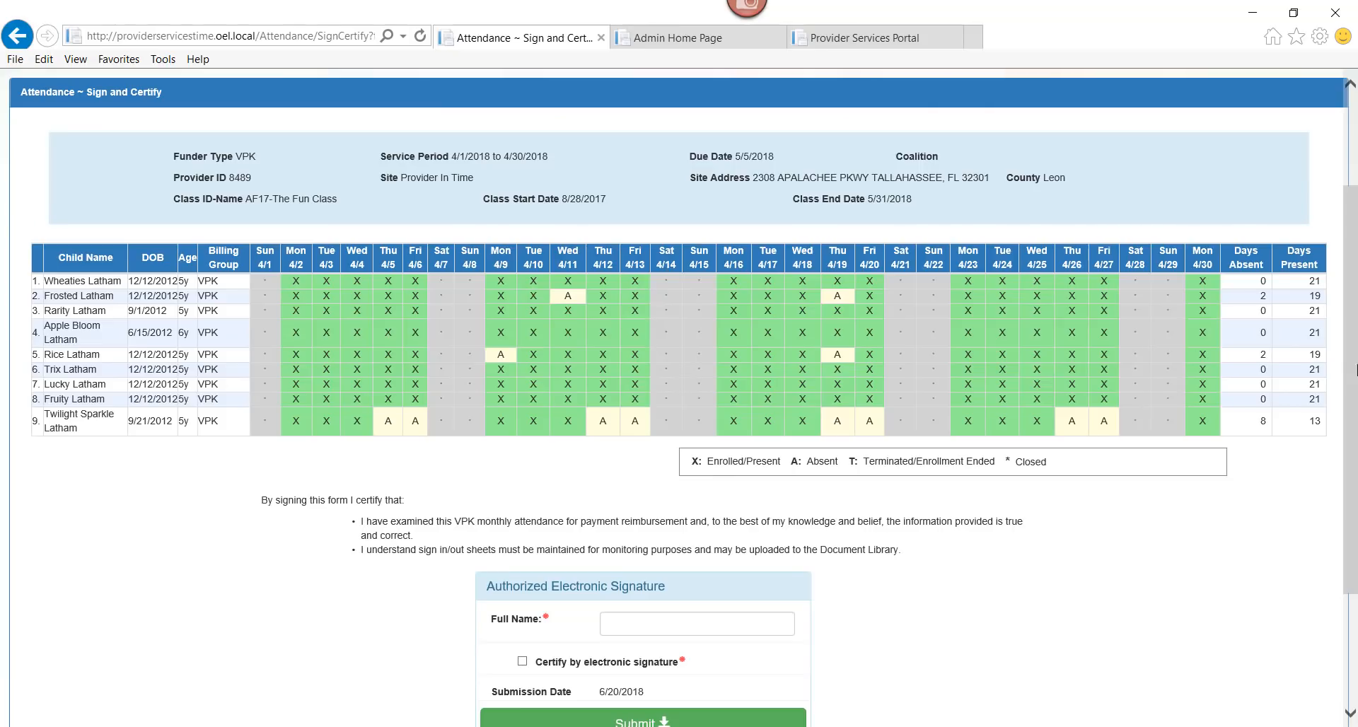
{"action": "scroll", "coordinate": [1351, 407], "scroll_direction": "down", "scroll_amount": 2}
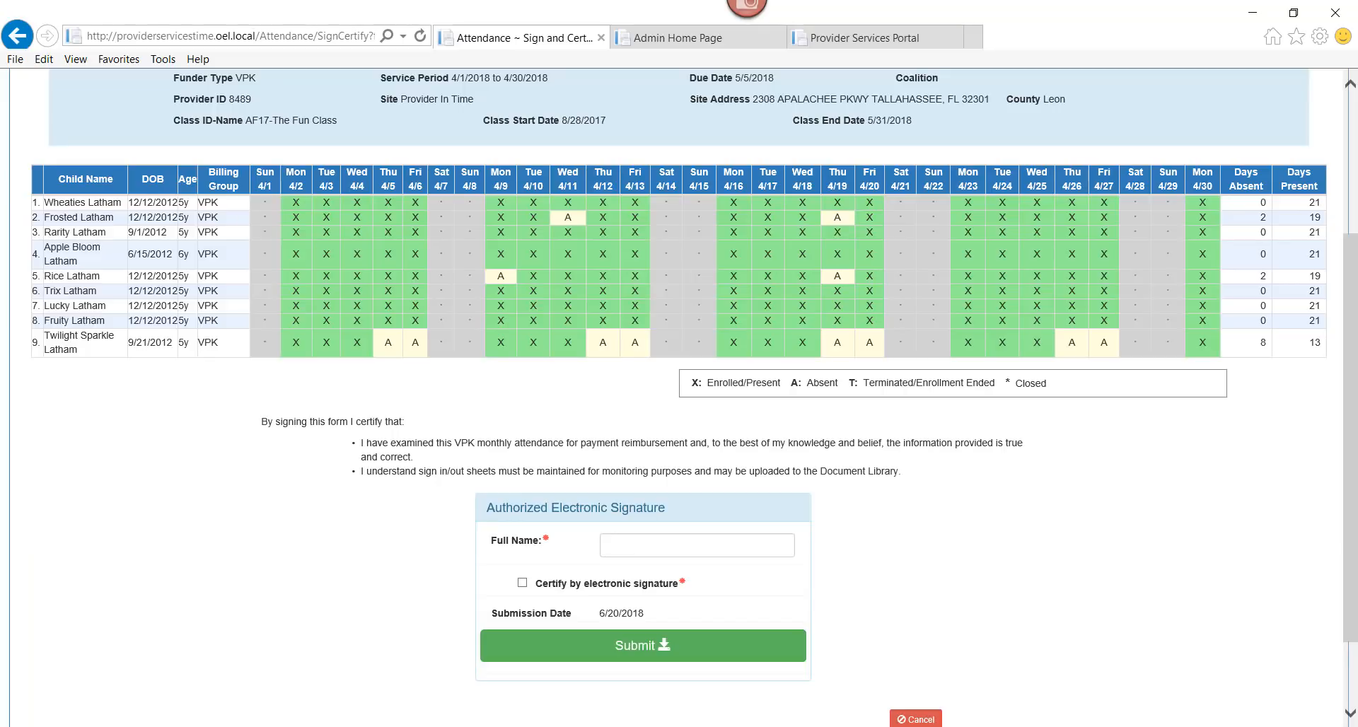
{"action": "scroll", "coordinate": [1353, 495], "scroll_direction": "down", "scroll_amount": 1}
{"action": "left_click_drag", "start_coordinate": [1351, 467], "coordinate": [1340, 350]}
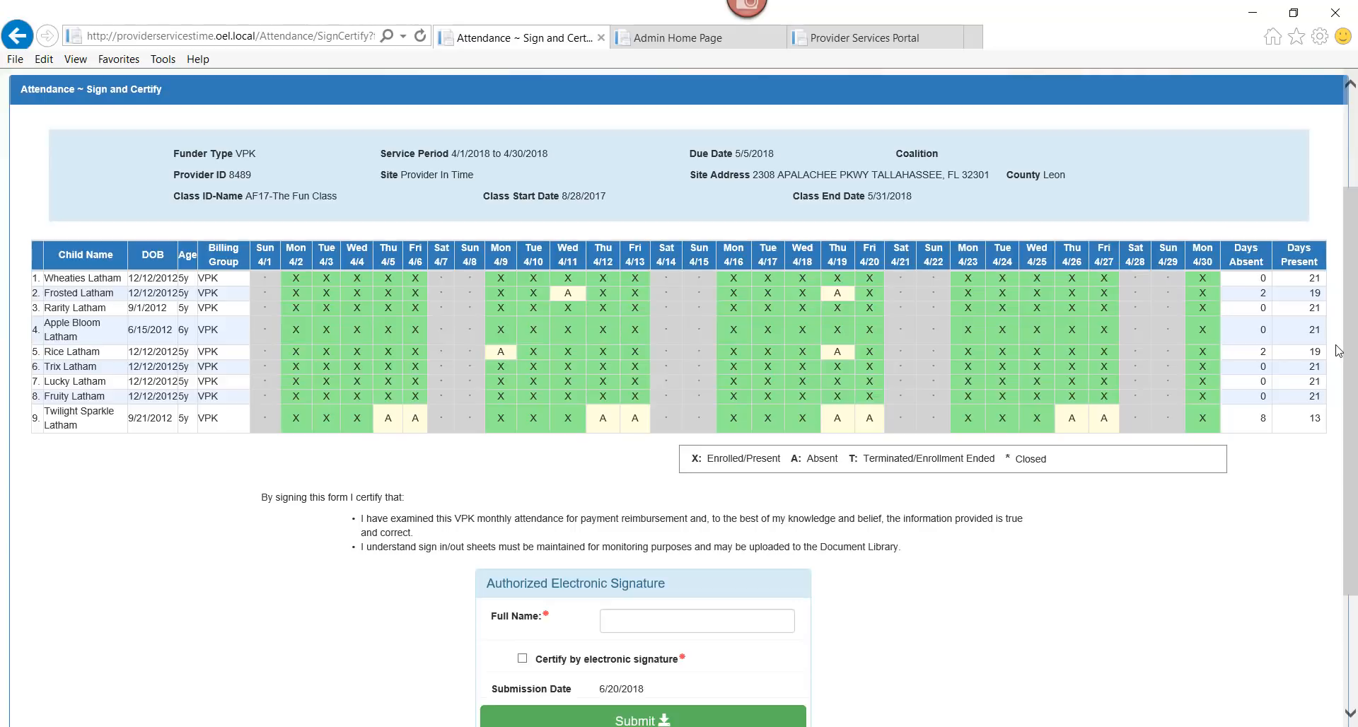
{"action": "left_click_drag", "start_coordinate": [1350, 354], "coordinate": [1357, 510]}
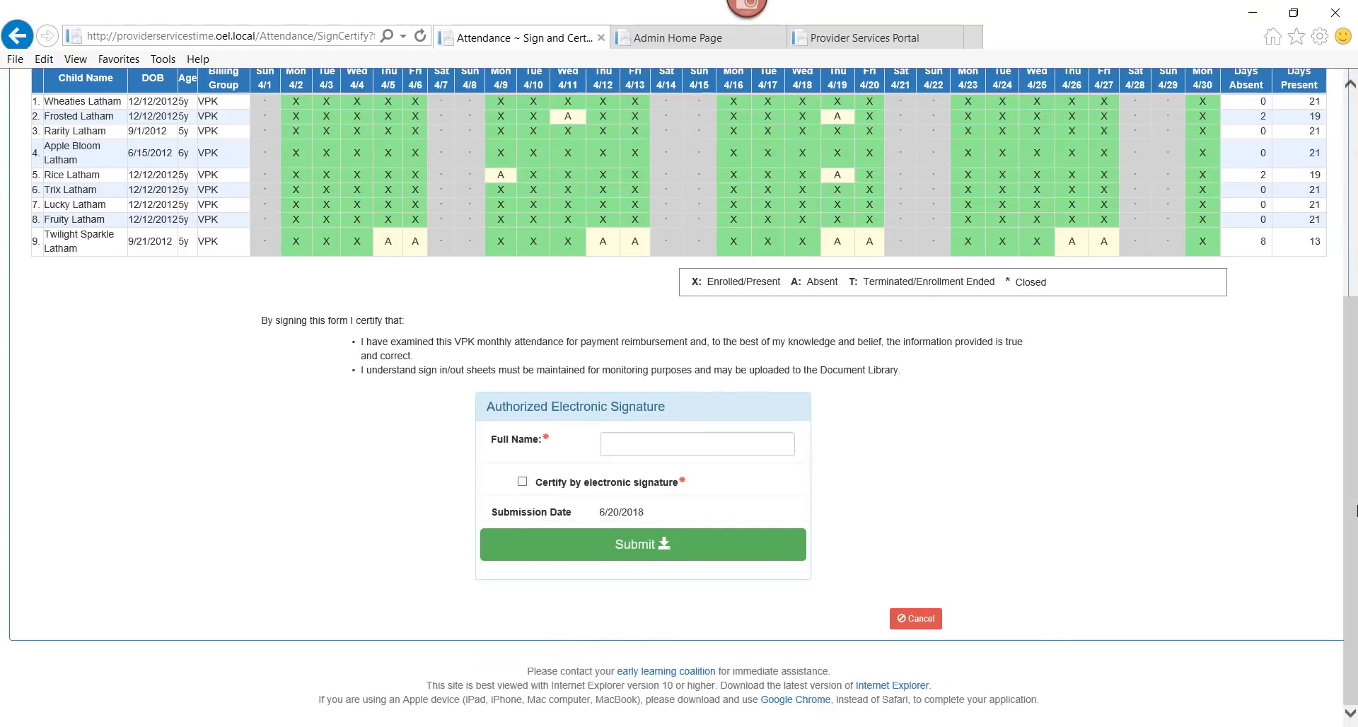
{"action": "left_click", "coordinate": [922, 620]}
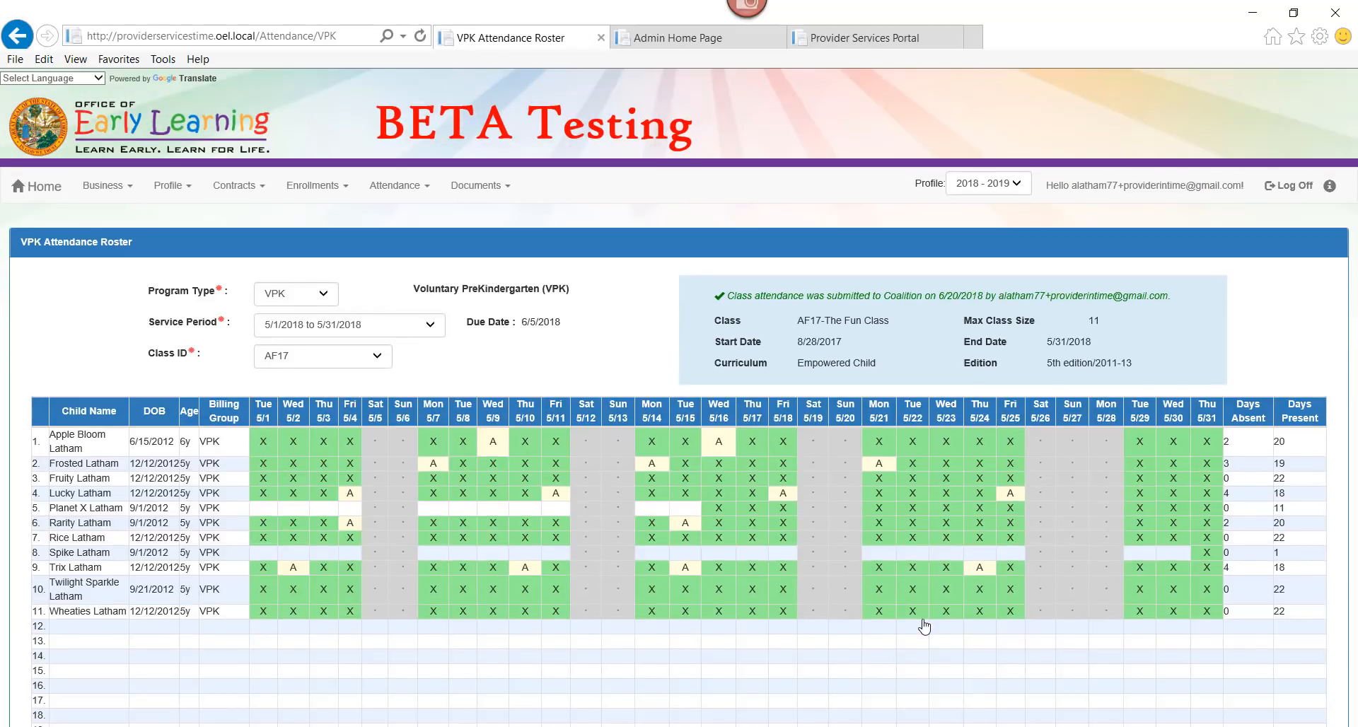
Choose the 12/1/2017 to 12/31/2017 service period for the AF17 roster
{"action": "left_click", "coordinate": [389, 325]}
{"action": "left_click", "coordinate": [387, 338]}
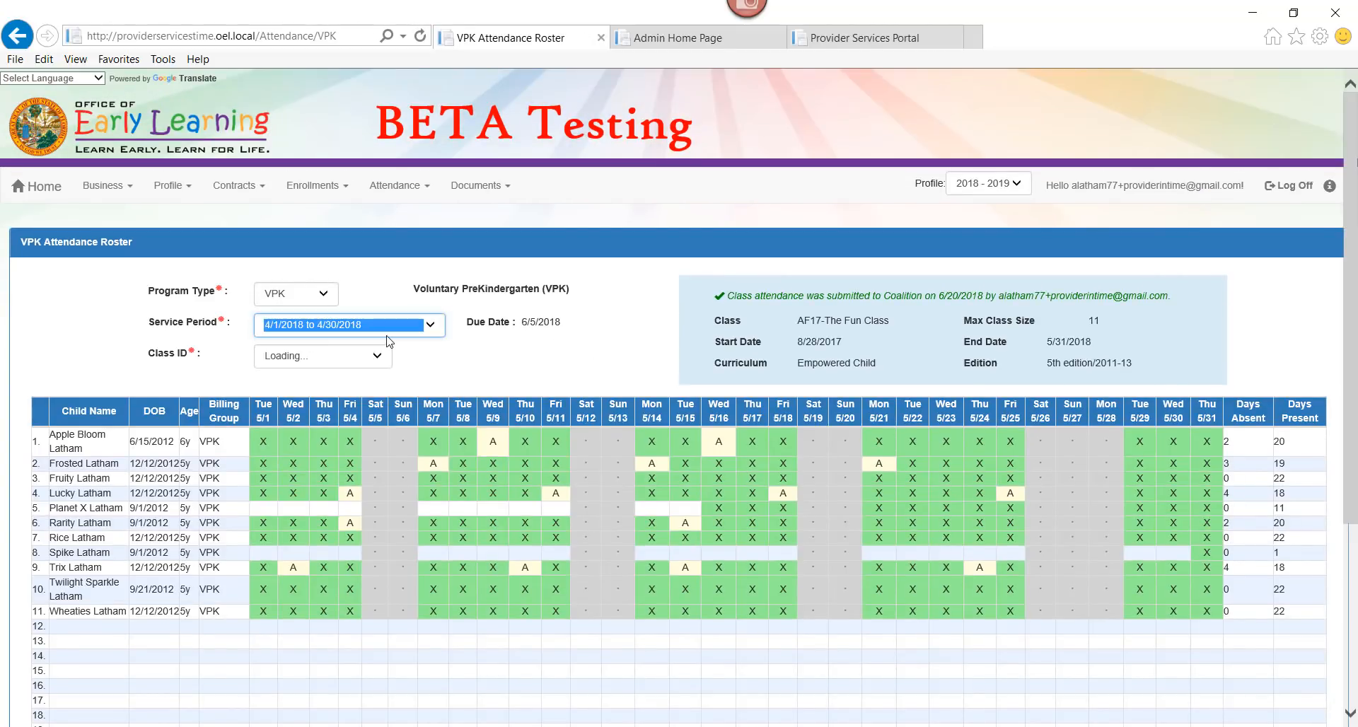